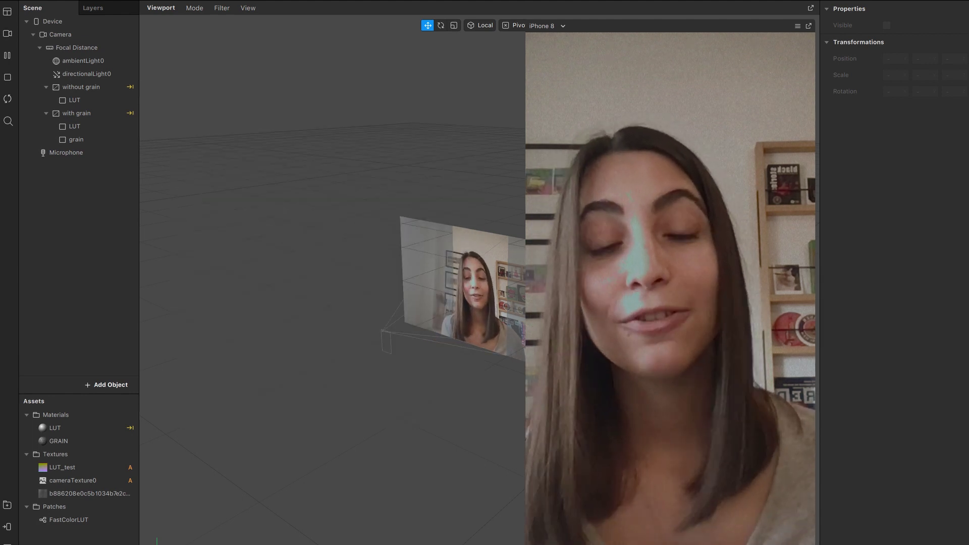
Step: Preview the FastColorLUT.arp file in the LUT + Grain Filter folder
key(space)
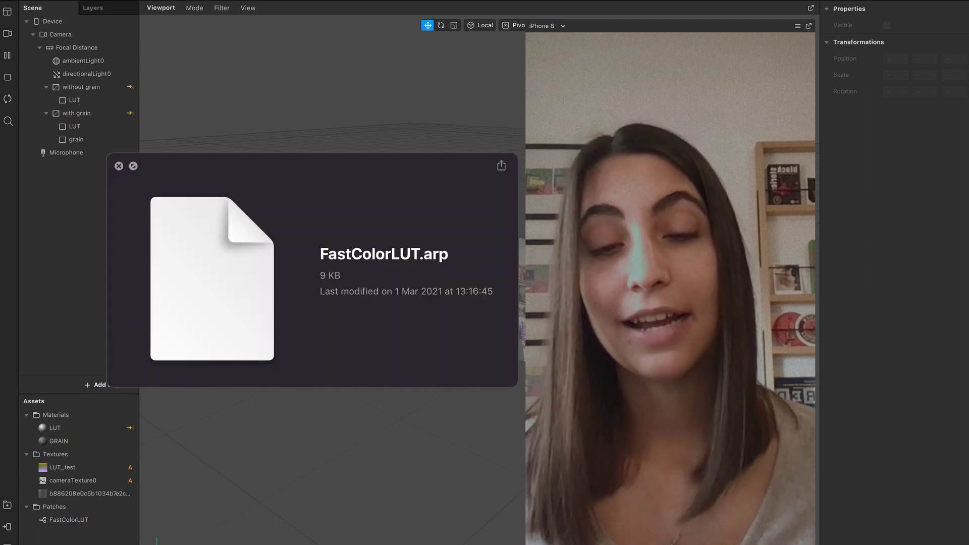
key(space)
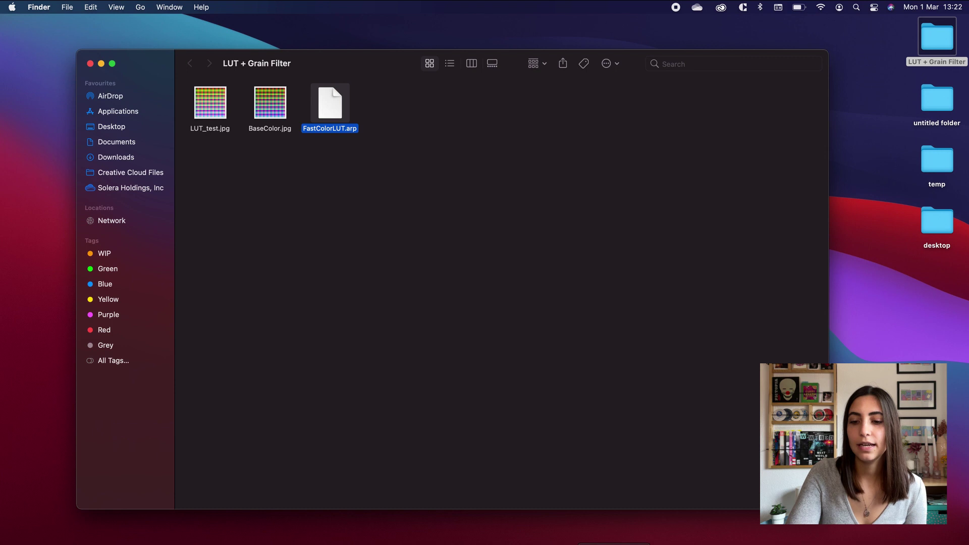
Step: Create a new blank project in Spark AR Studio
click(221, 257)
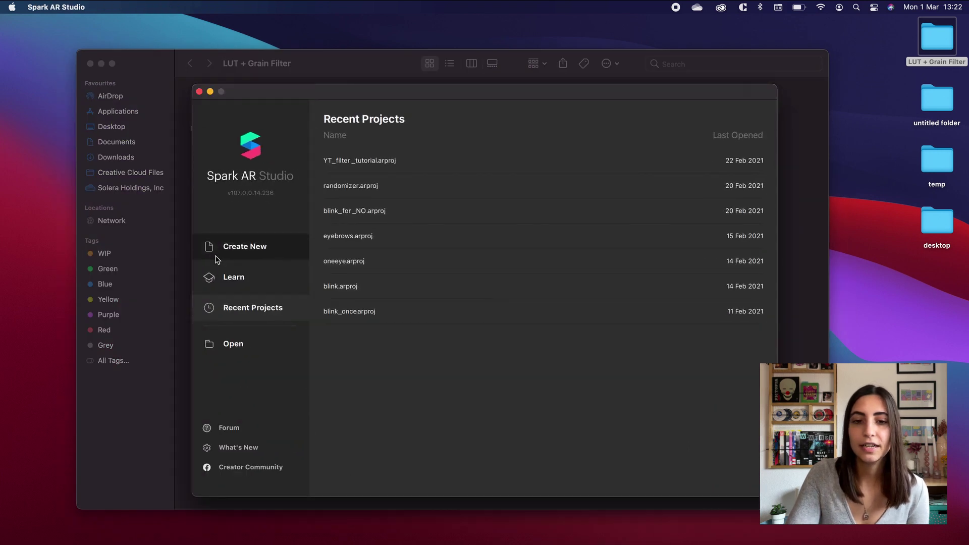
click(372, 210)
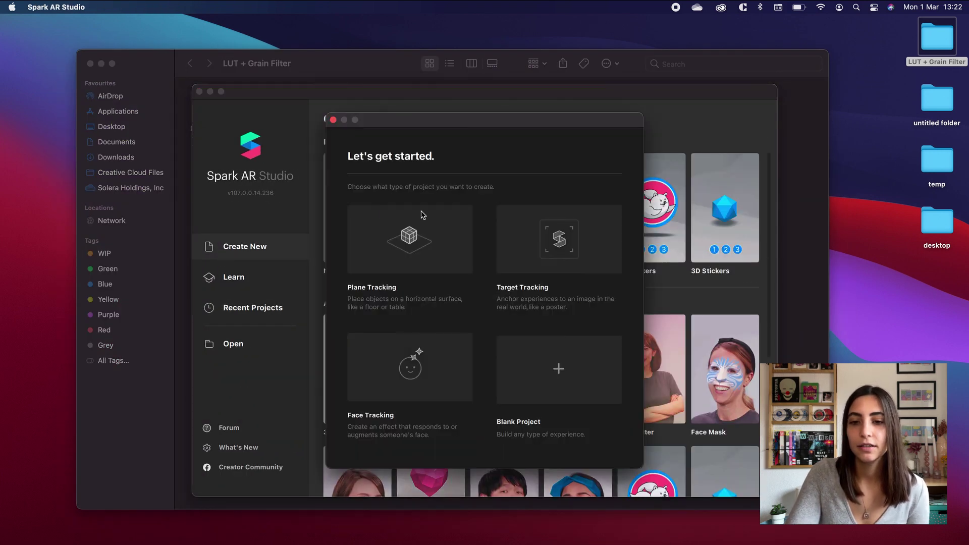
click(550, 378)
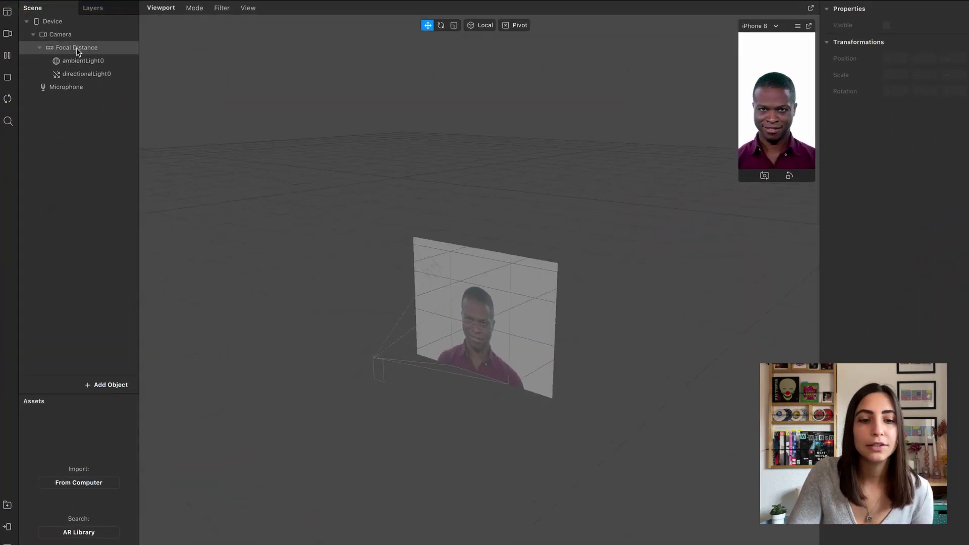
Step: Add a canvas to the scene and insert a rectangle inside it
click(107, 384)
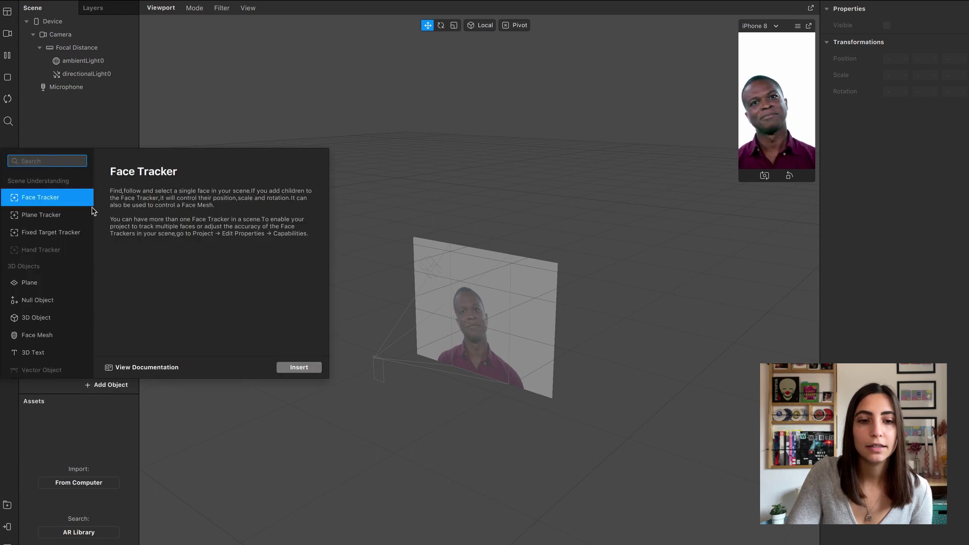
text(ca)
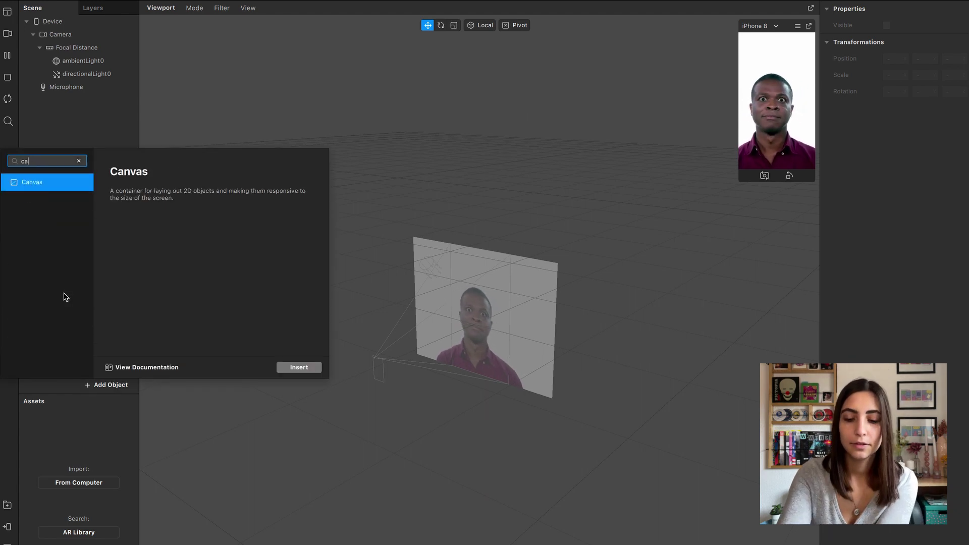
key(Return)
right_click(79, 86)
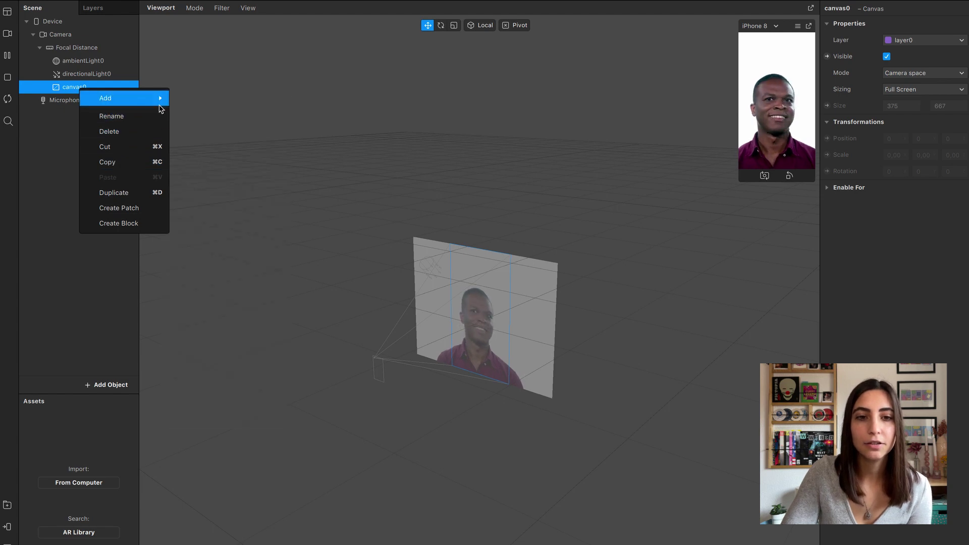
mouse_move(160, 99)
click(212, 273)
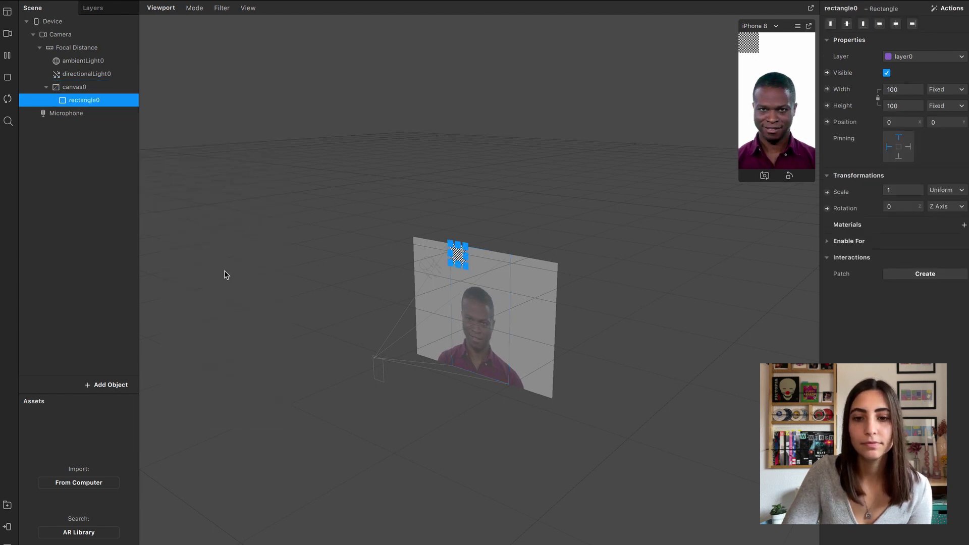
Step: Make the rectangle fill the full width and height of the canvas
click(903, 89)
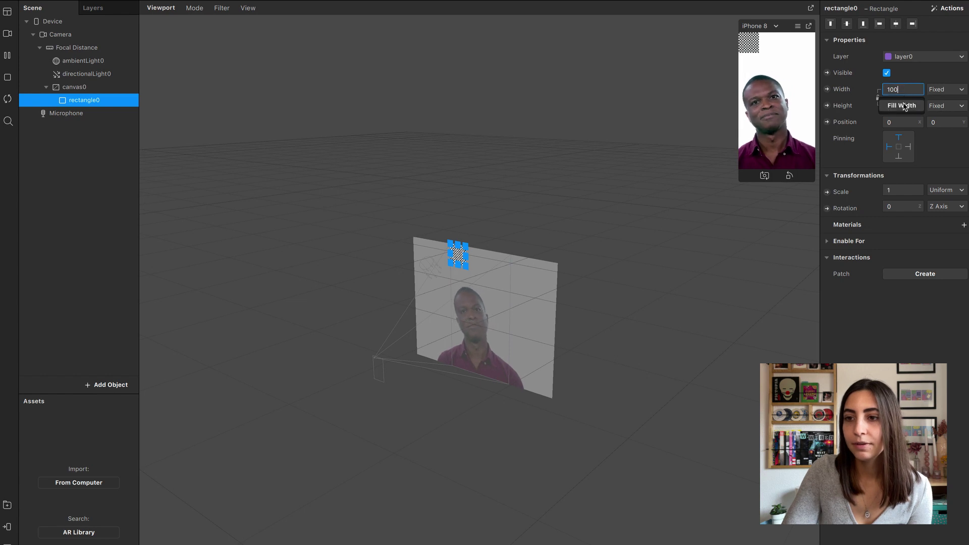
click(903, 106)
click(904, 106)
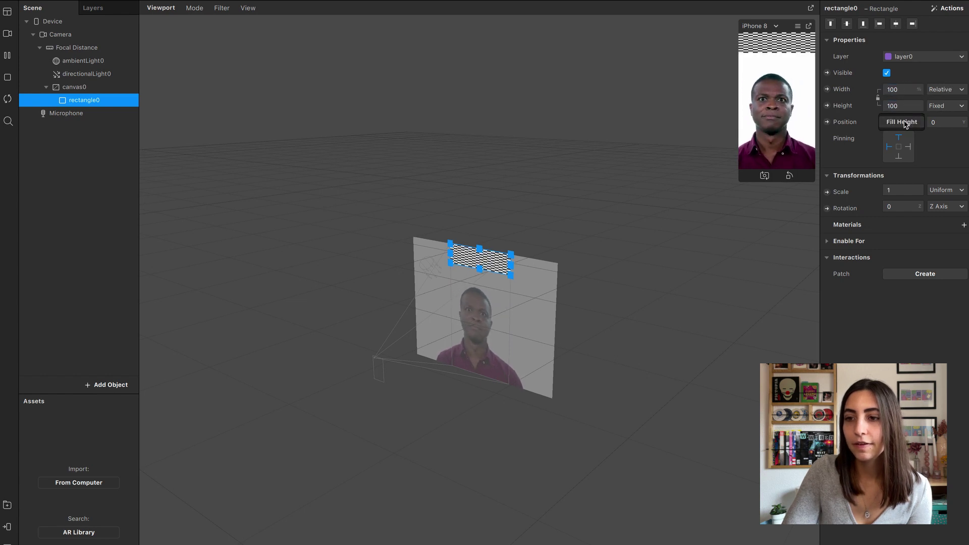
click(903, 123)
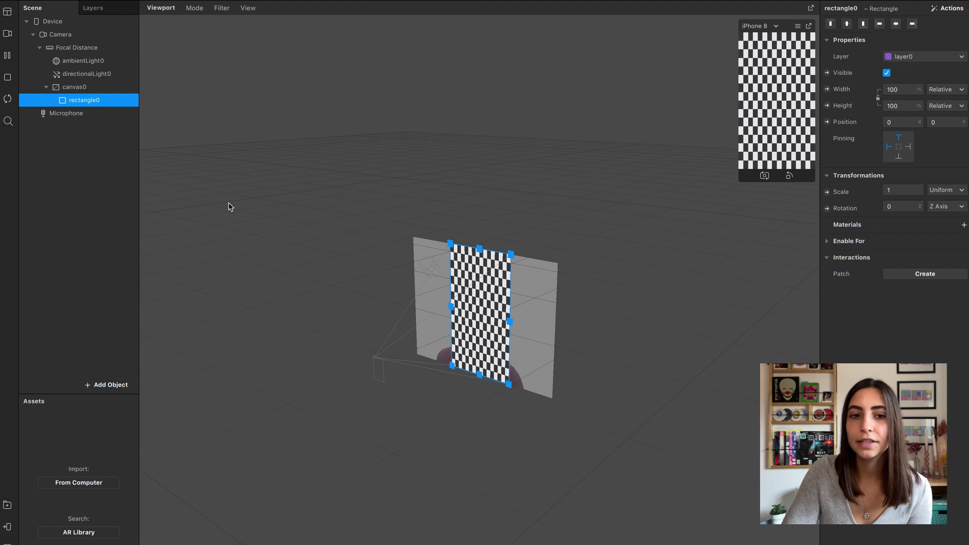
Step: Rename the rectangle in the canvas to LUT
double_click(81, 101)
text(L)
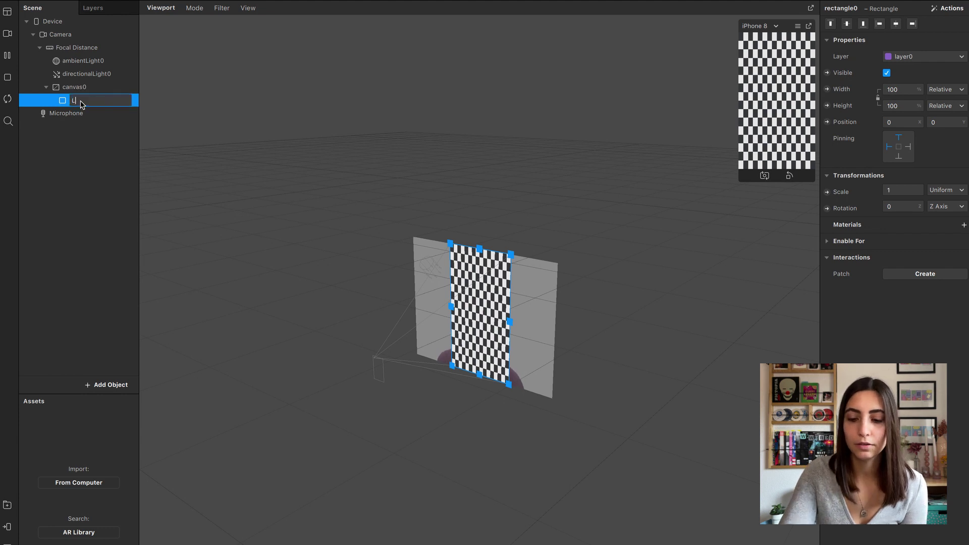
text(UT)
key(Return)
Step: Create a new material for the LUT rectangle and rename the material to LUT
click(963, 224)
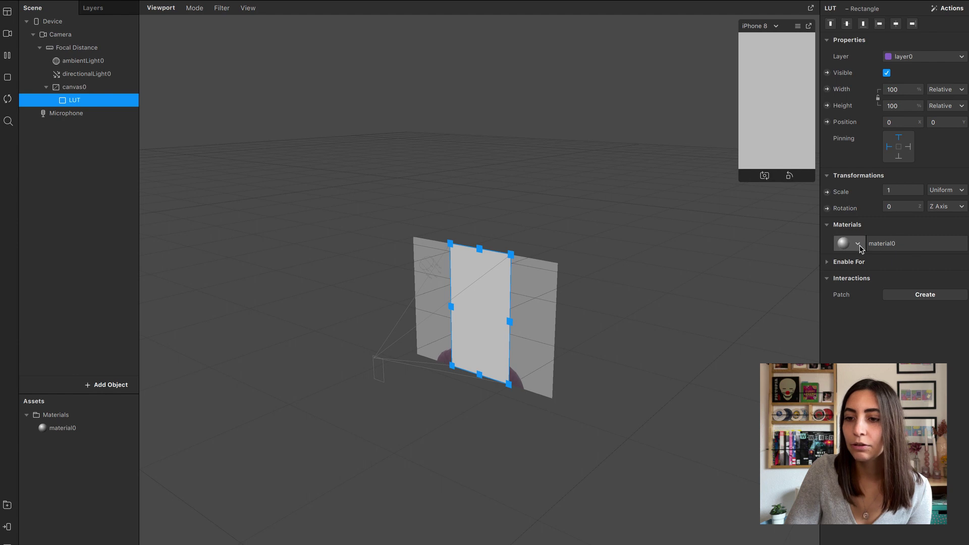
double_click(77, 428)
text(LUT)
click(65, 415)
Step: Import LUT_test.jpg from the desktop's LUT + Grain Filter folder as the LUT material's diffuse texture
click(68, 428)
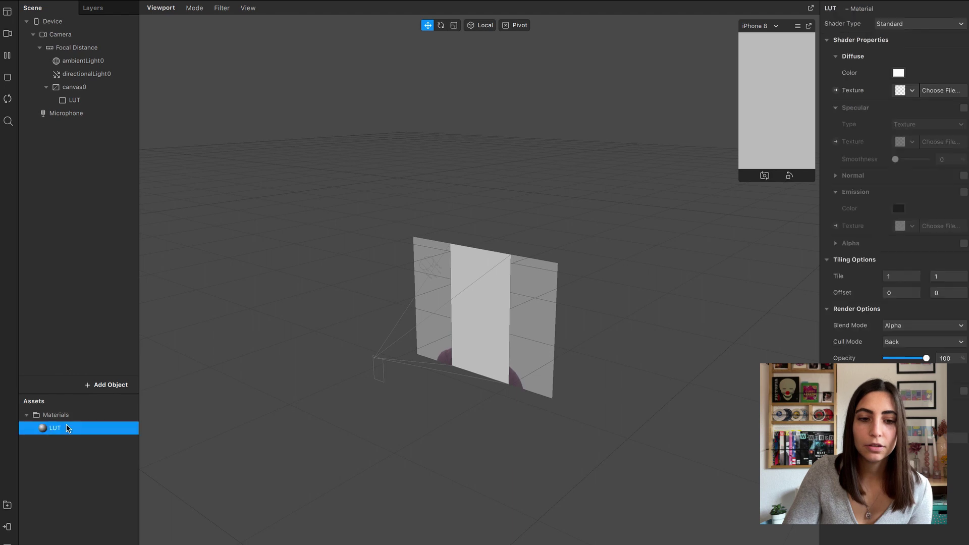
click(912, 92)
click(907, 109)
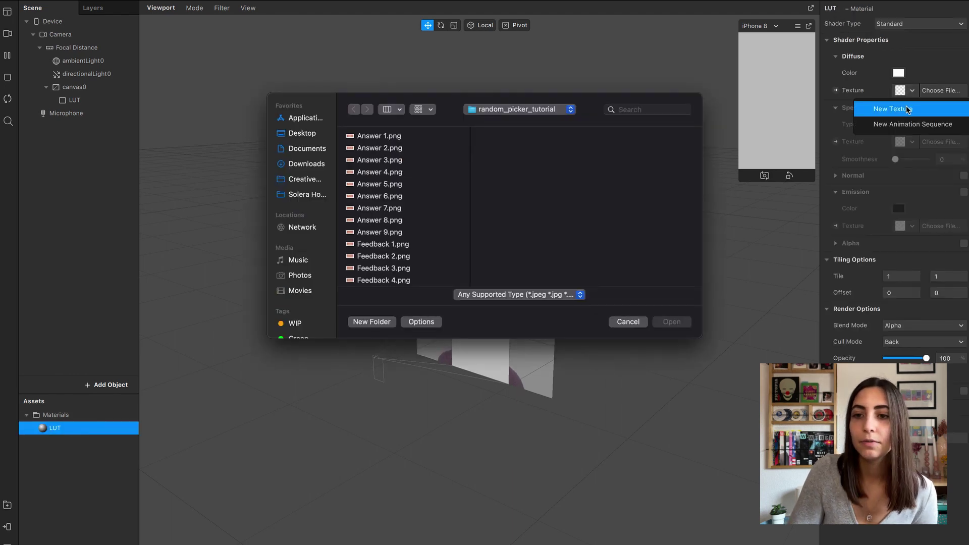
click(303, 134)
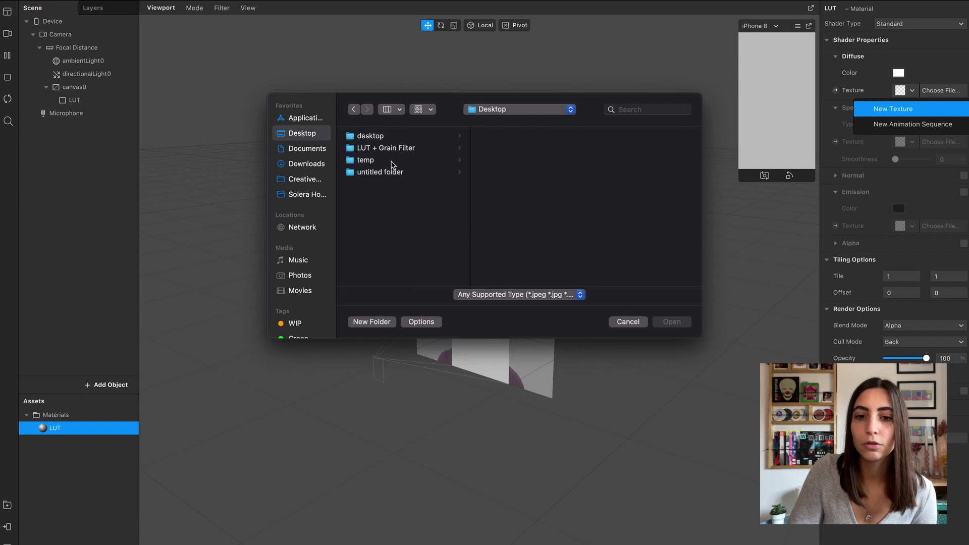
click(390, 149)
double_click(508, 162)
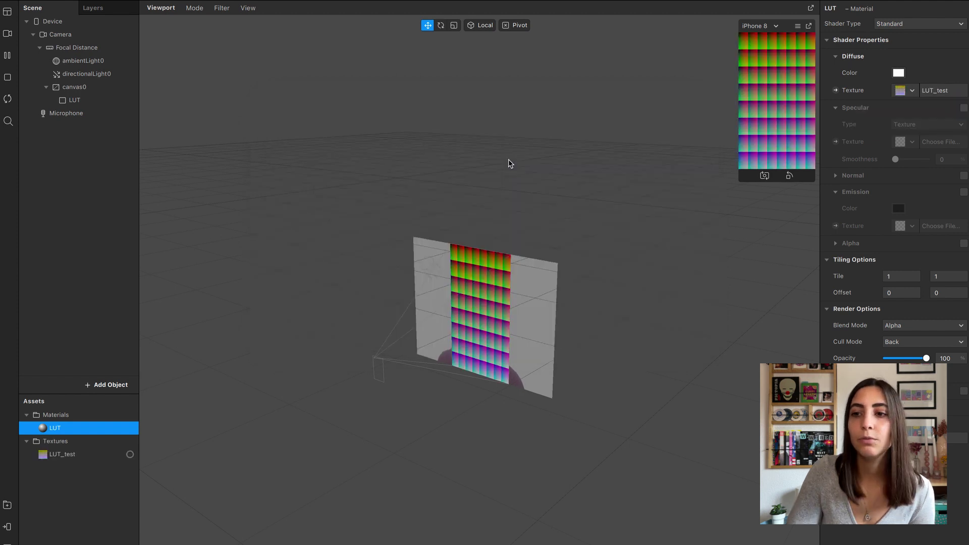
Step: Turn on No compression for the LUT_test texture and set its filtering to None
click(70, 454)
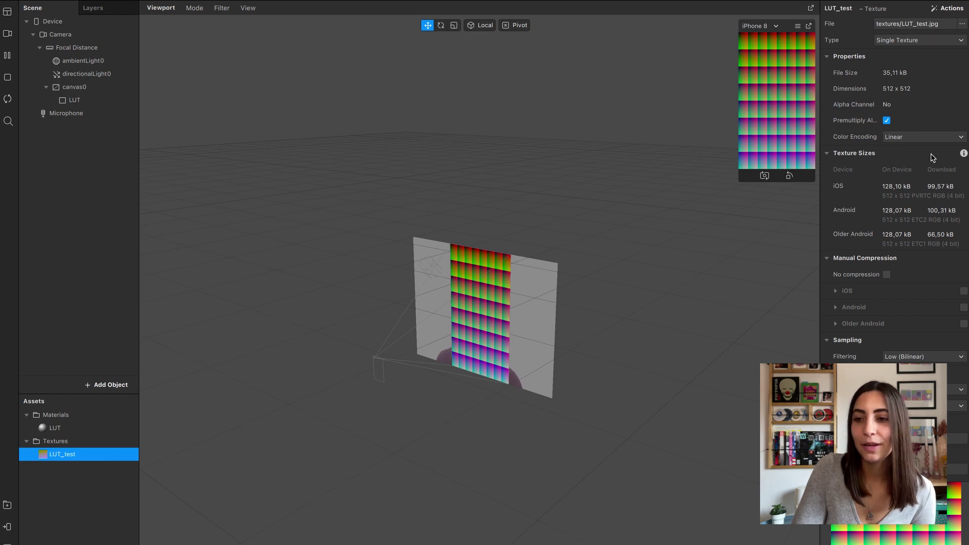
click(887, 275)
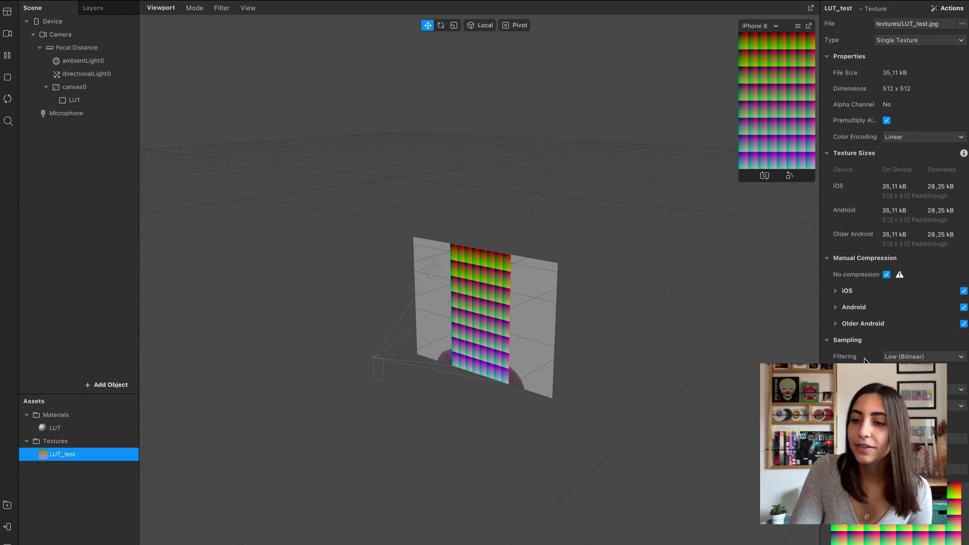
click(924, 357)
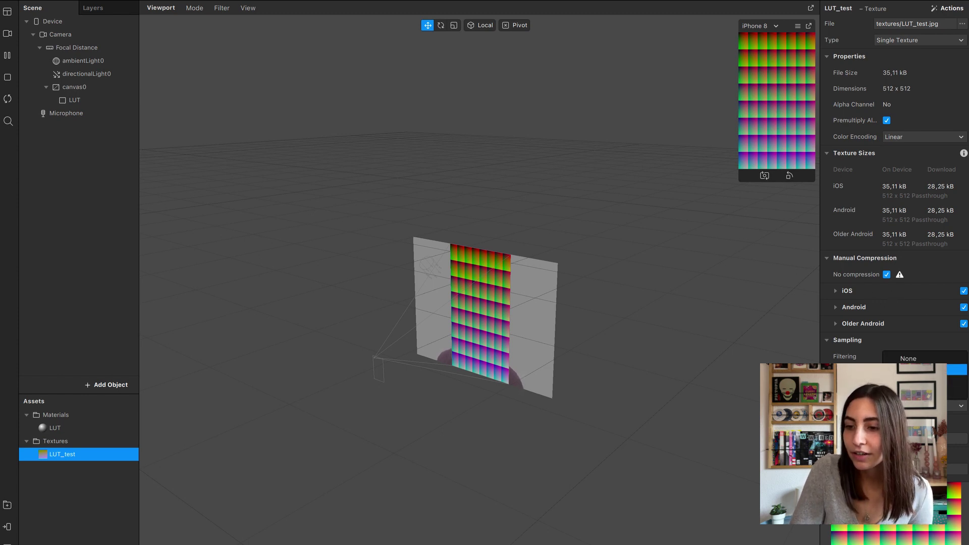
click(912, 359)
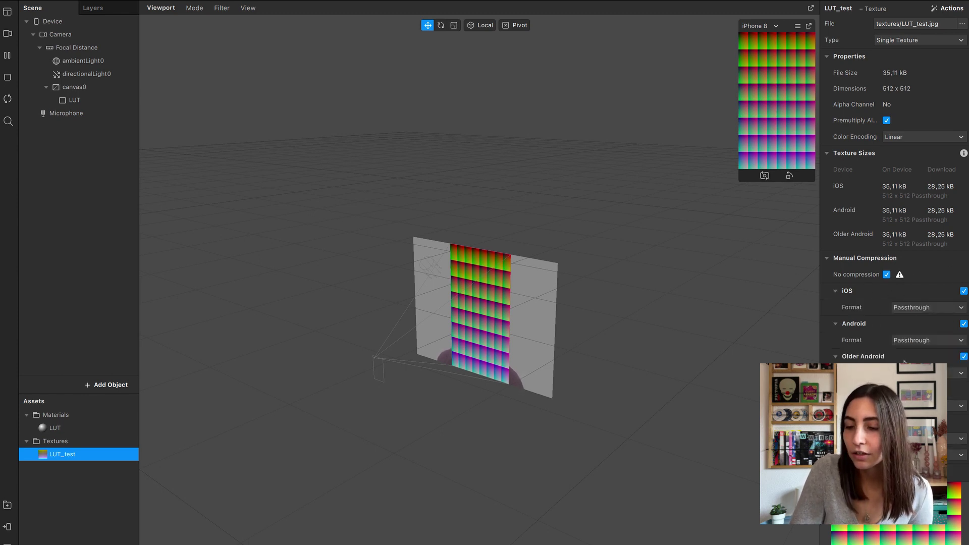
Step: Show the Patch Editor and add the LUT_test texture to it as a patch
click(7, 15)
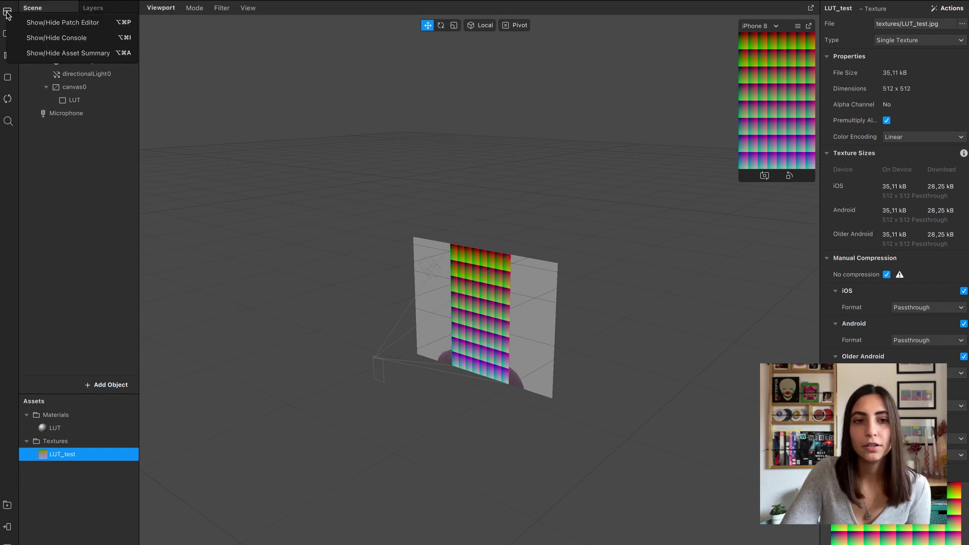
click(56, 22)
drag(79, 458, 291, 543)
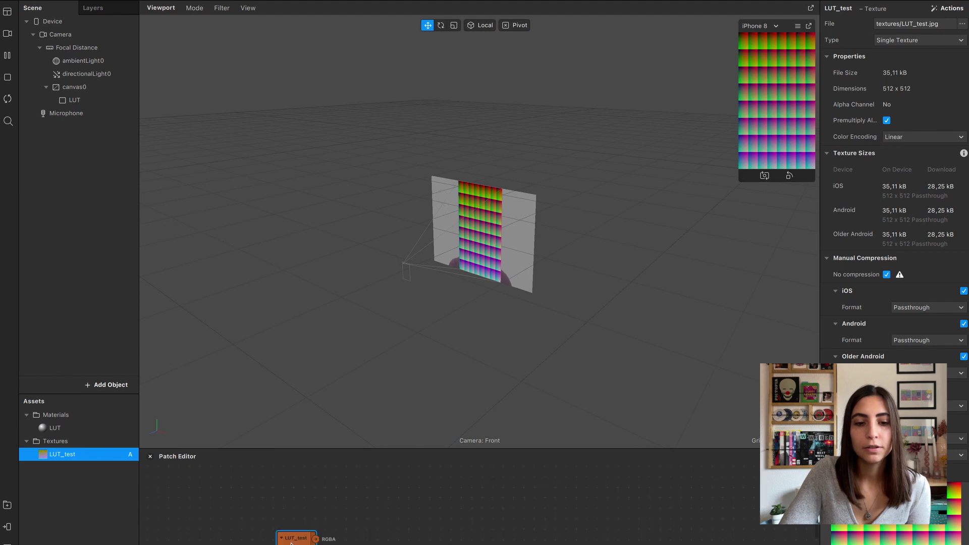
Step: Extract the camera's texture and add cameraTexture0 as a patch above LUT_test
click(63, 36)
click(964, 90)
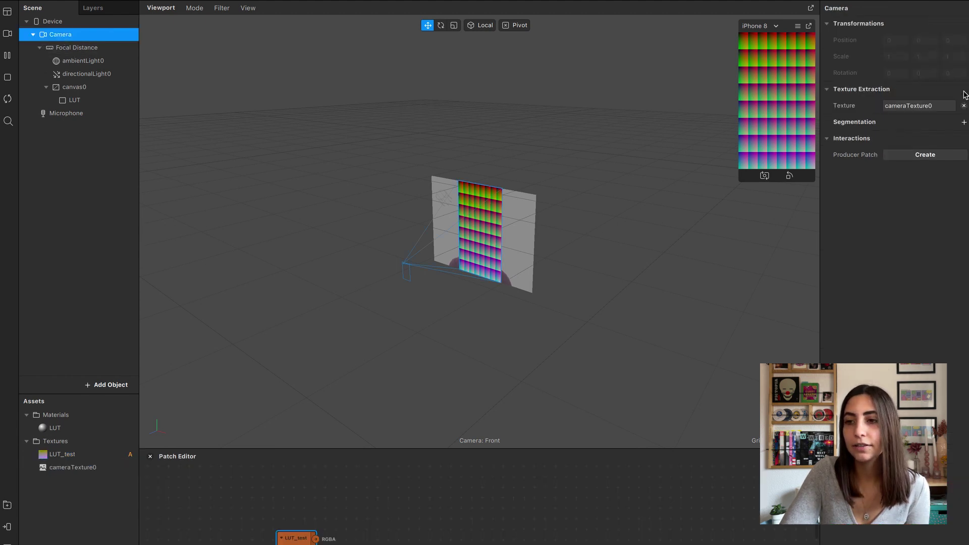
drag(82, 467, 287, 493)
Step: Import FastColorLUT.arp from the LUT + Grain Filter folder into the project's assets
click(119, 533)
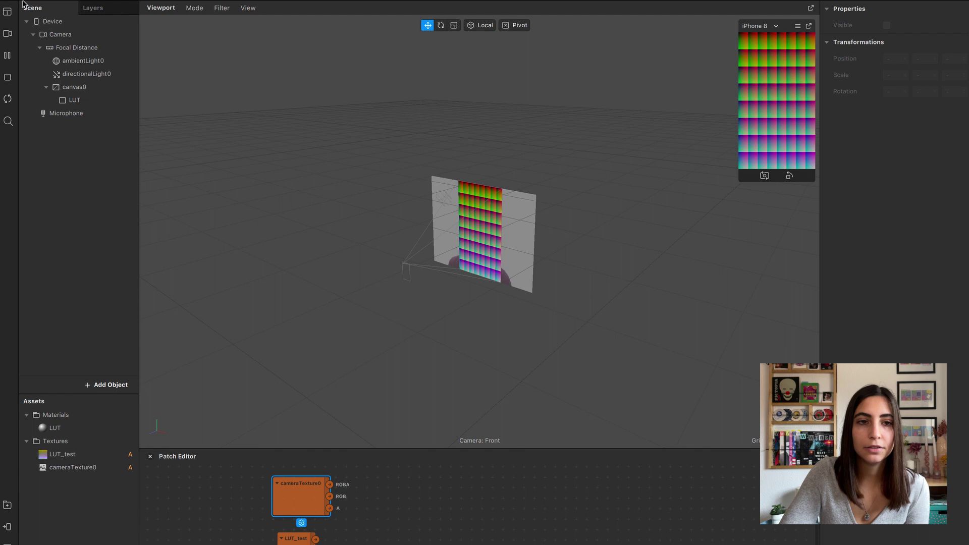
click(29, 24)
drag(328, 107, 227, 515)
click(319, 520)
click(164, 175)
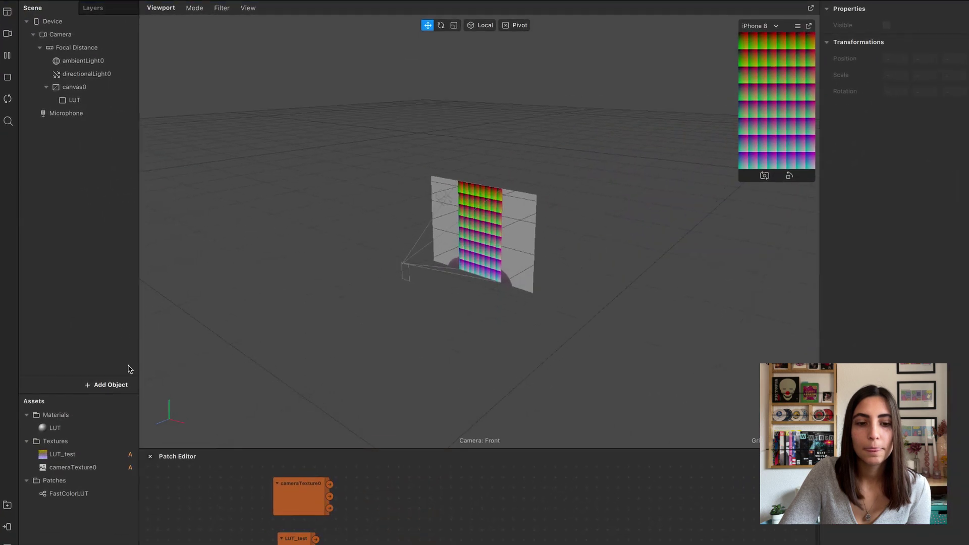
Step: Add the FastColorLUT patch and connect cameraTexture0's RGBA to its Texture input and LUT_test's RGBA to its LUT input
click(85, 496)
drag(85, 499, 427, 525)
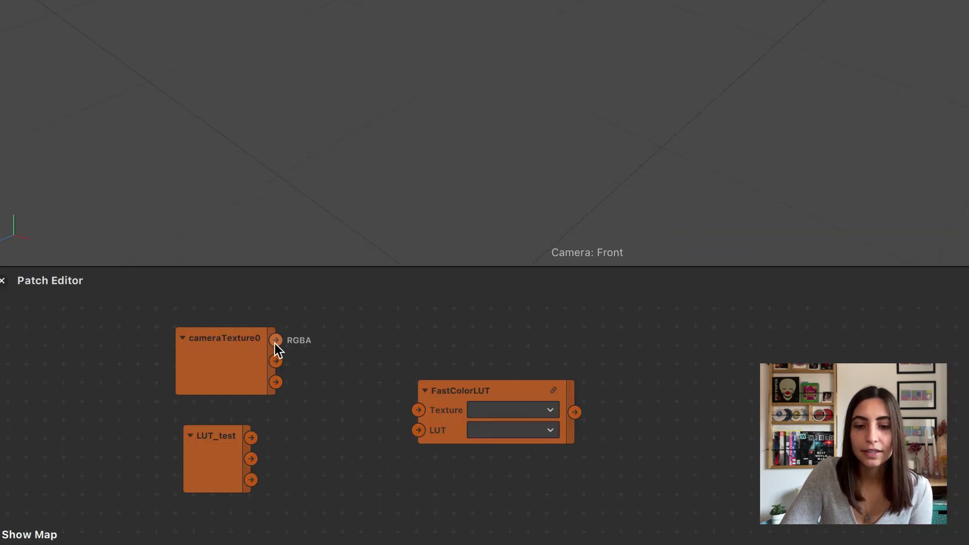
drag(276, 340, 420, 411)
drag(252, 439, 377, 400)
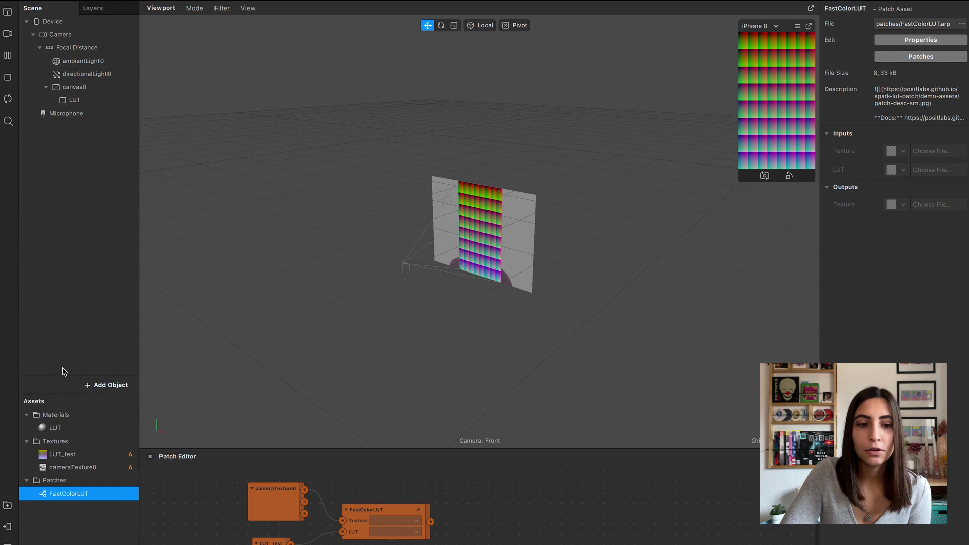
Step: Create a patch for the LUT material's diffuse texture, connect FastColorLUT's output to it, and align it beside that patch
click(75, 429)
click(835, 90)
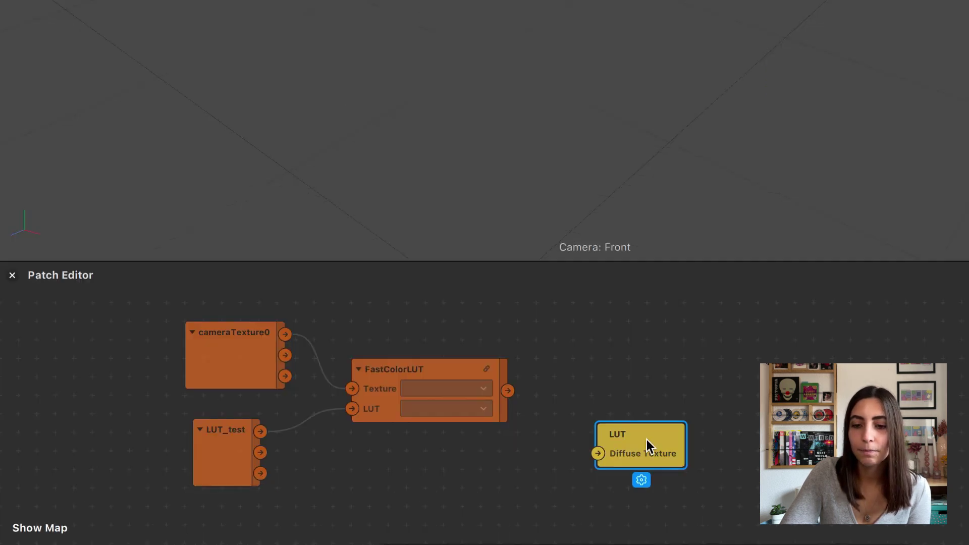
drag(649, 421, 644, 375)
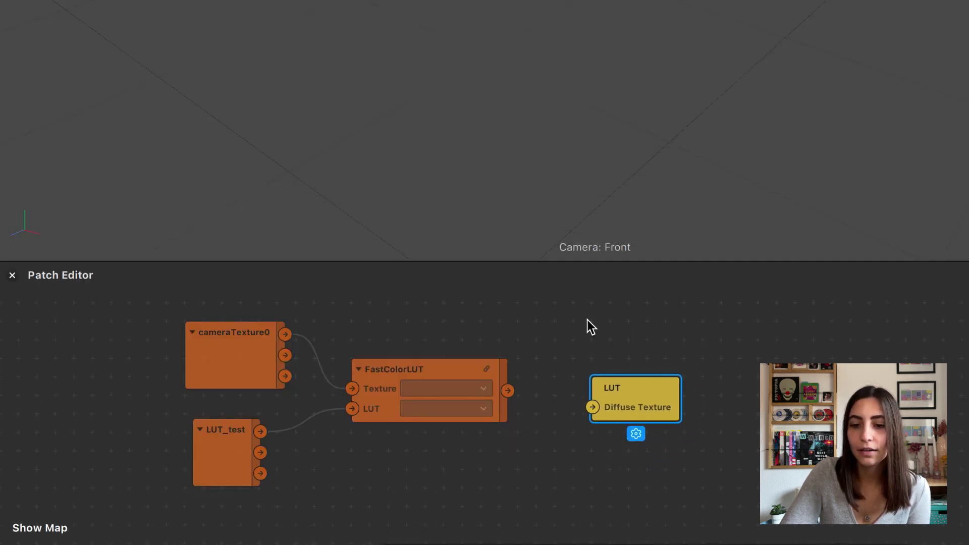
mouse_move(602, 407)
mouse_down()
mouse_move(582, 381)
mouse_move(514, 389)
mouse_up()
click(624, 374)
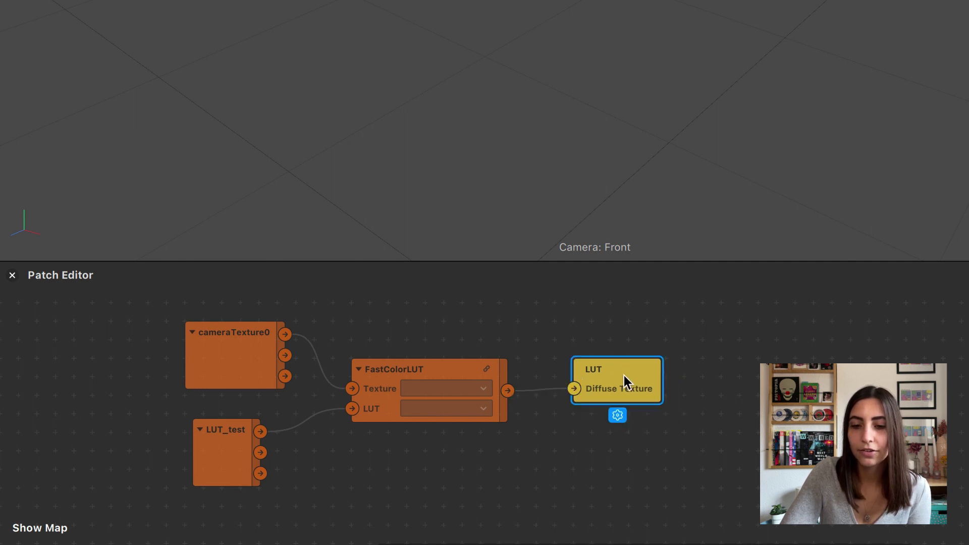
click(719, 405)
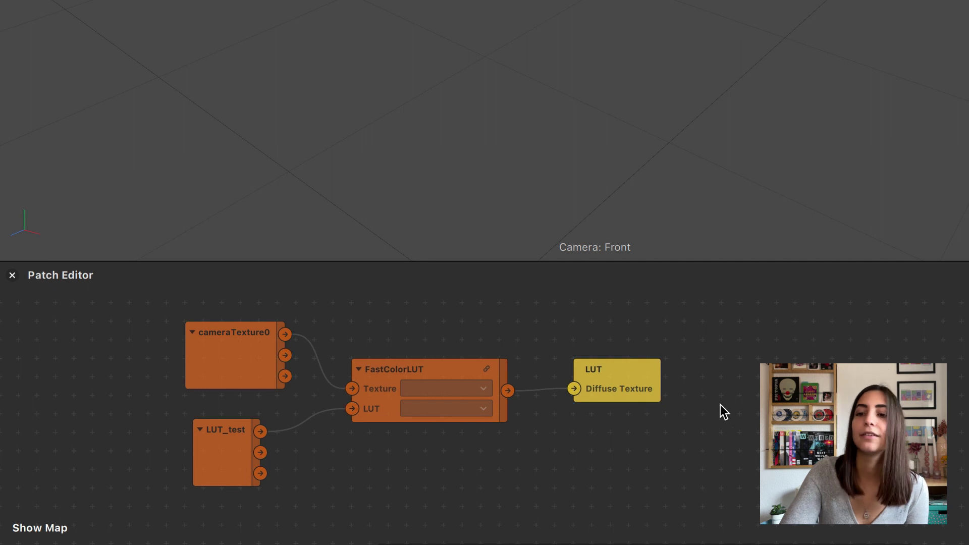
Step: Switch to the Chrome browser and search Google Images for "grain film texture"
drag(525, 261, 561, 32)
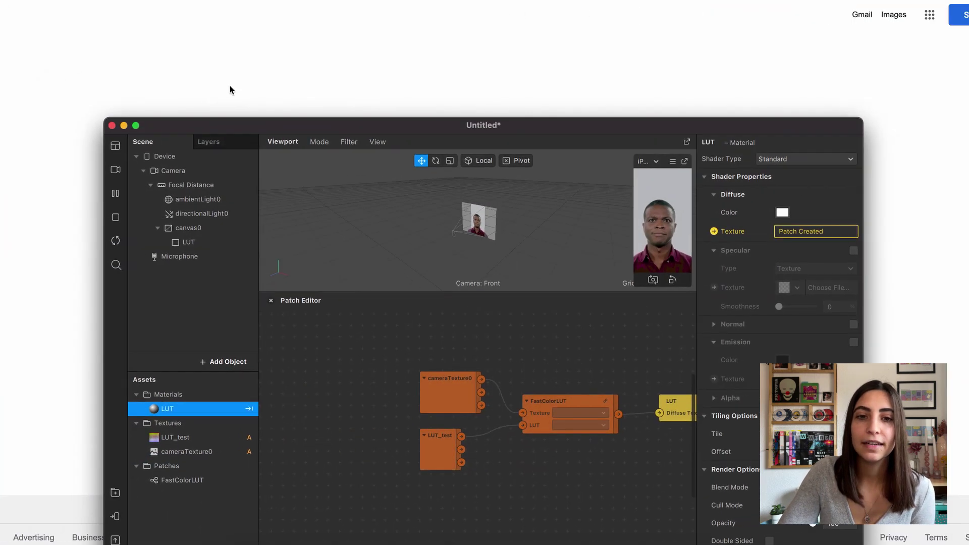
key(super+Tab)
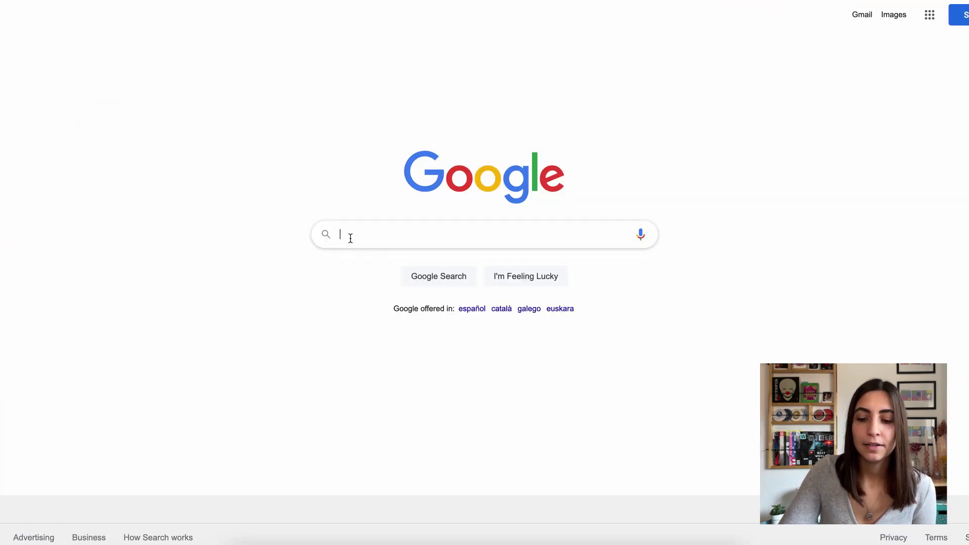
text(grain )
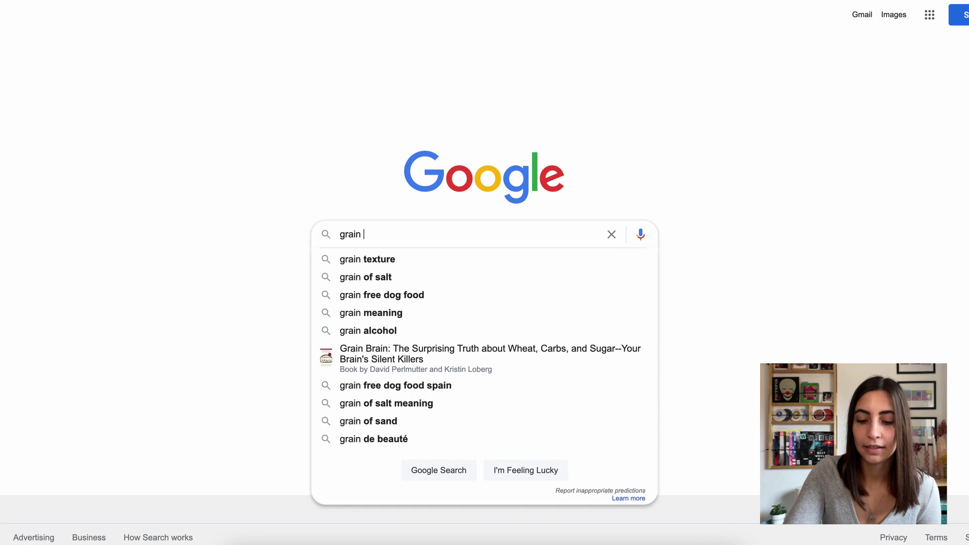
text(film t)
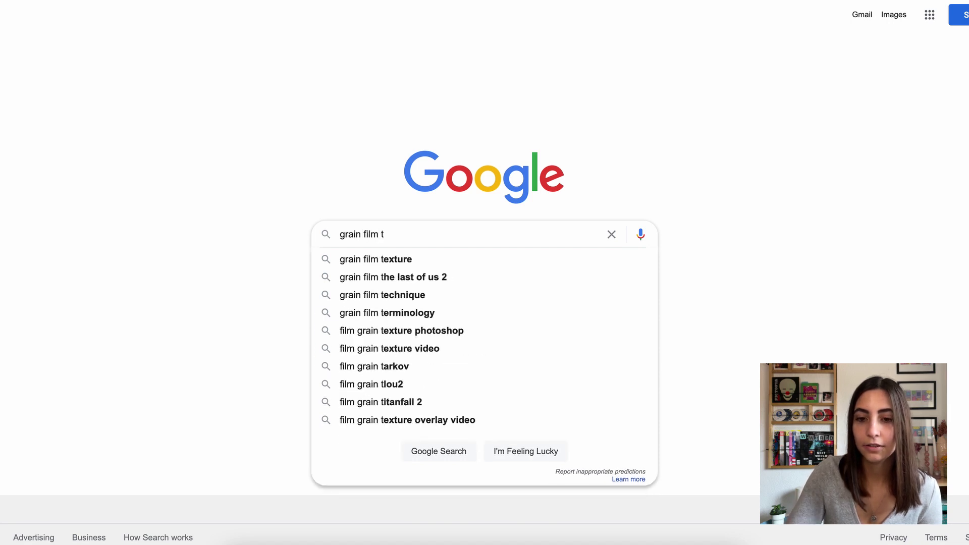
key(Down)
key(Return)
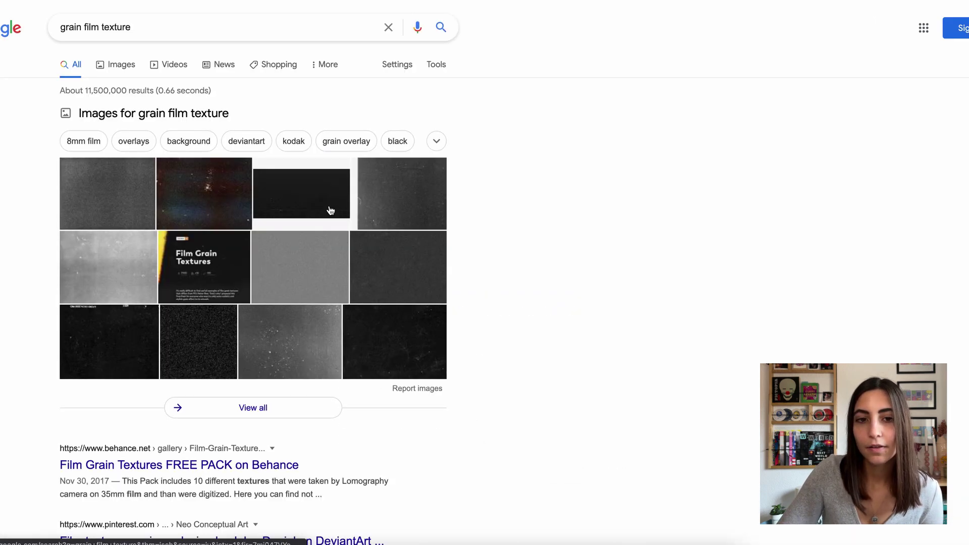
click(127, 72)
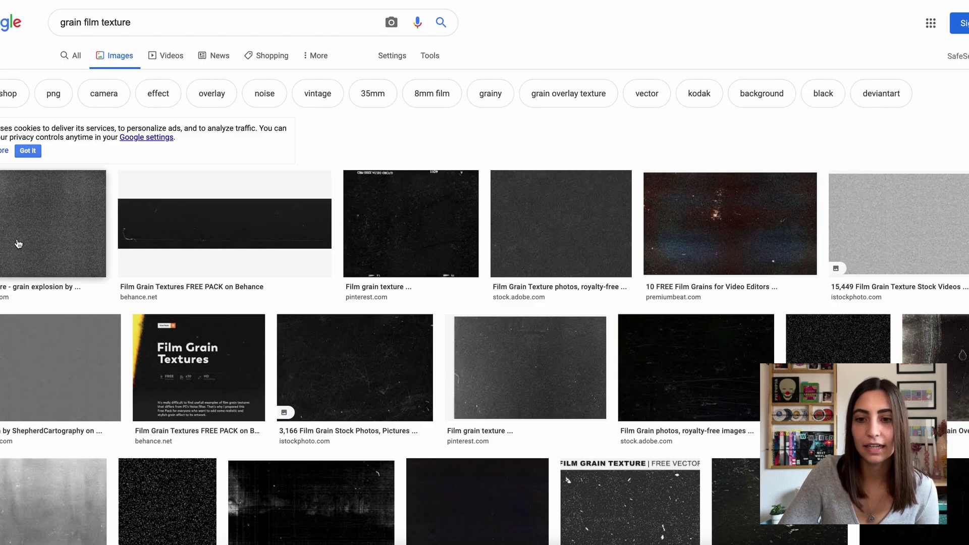
Step: Preview the film grain results and save the "Film texture - grain explosion" image as a JPEG in the LUT + Grain Filter folder
click(610, 261)
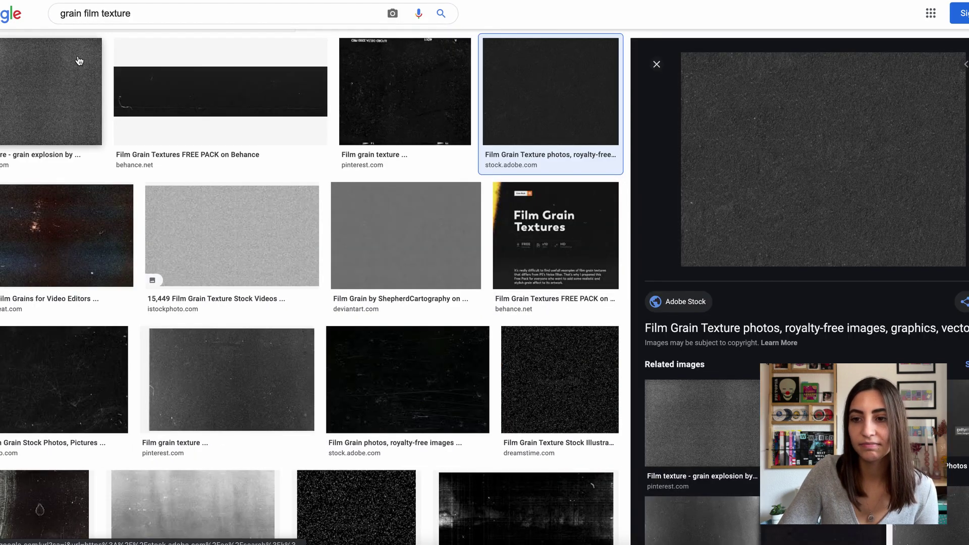
click(11, 92)
right_click(777, 159)
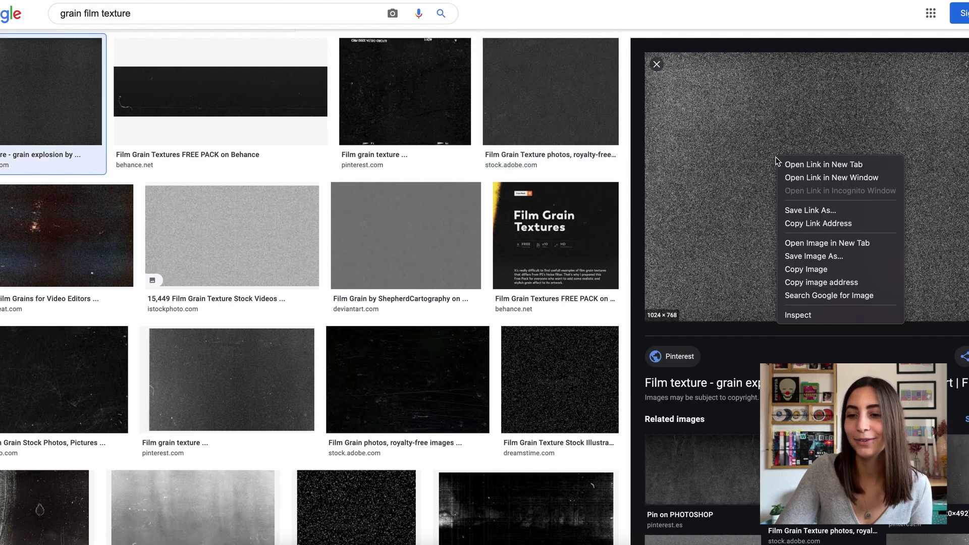
click(803, 257)
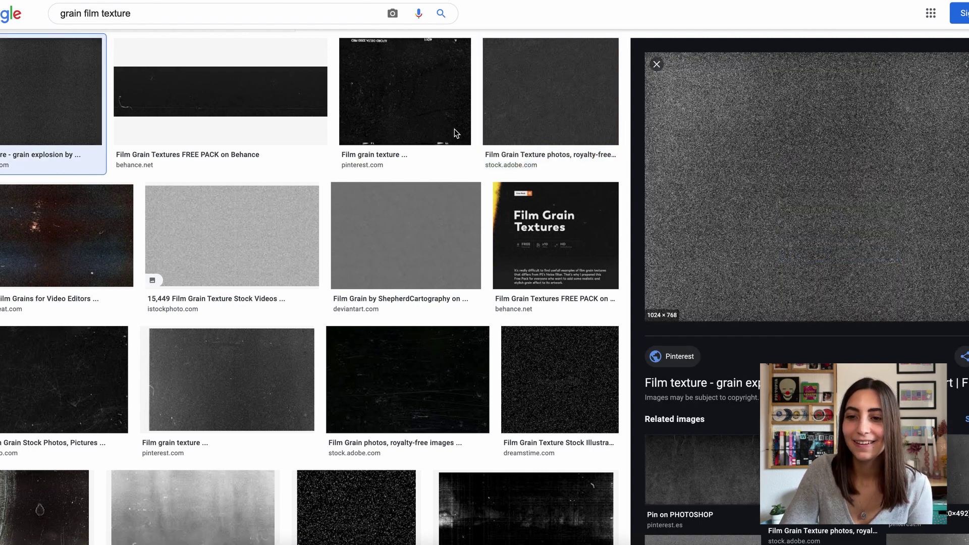
click(303, 162)
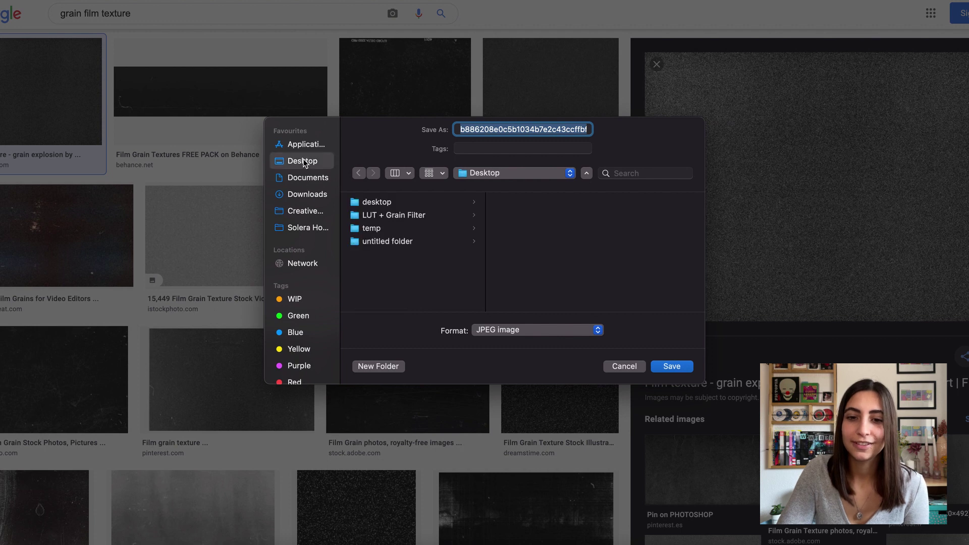
click(403, 215)
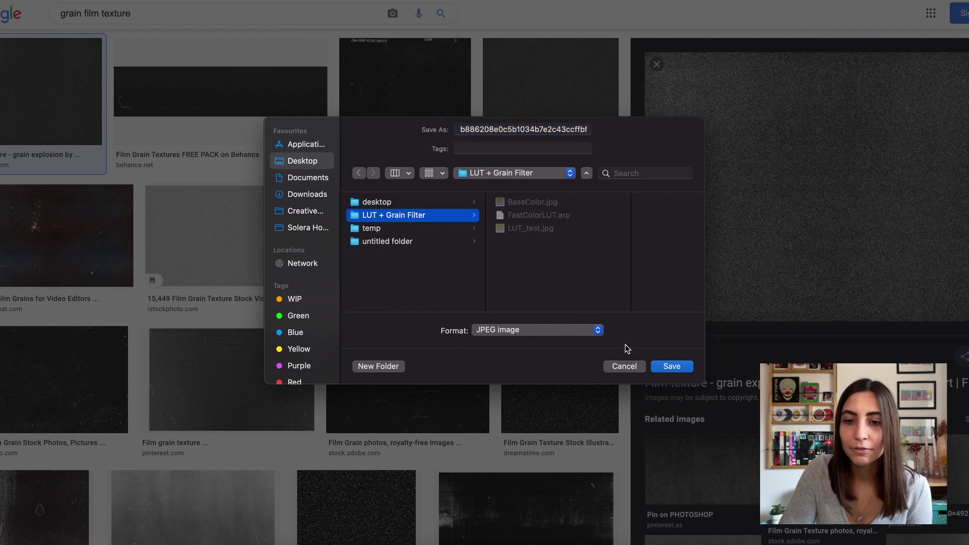
key(Return)
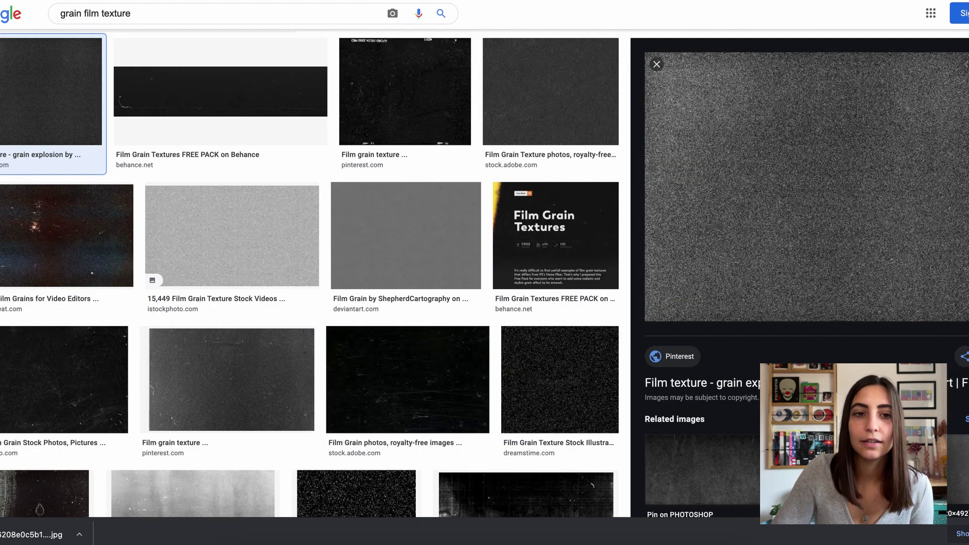
Step: Return to Spark AR Studio, minimize the browser, and import the saved grain image from the LUT + Grain Filter folder into the assets
key(super+Tab)
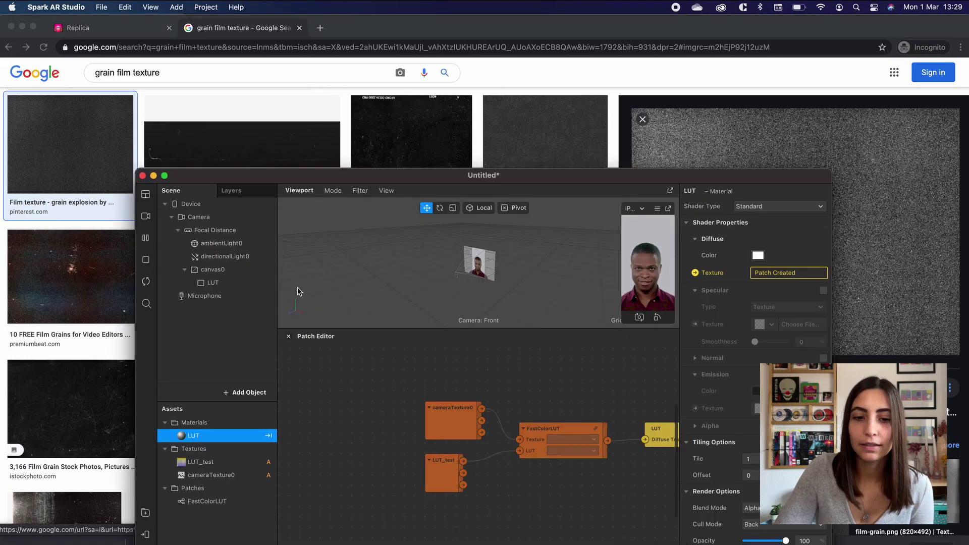
click(23, 21)
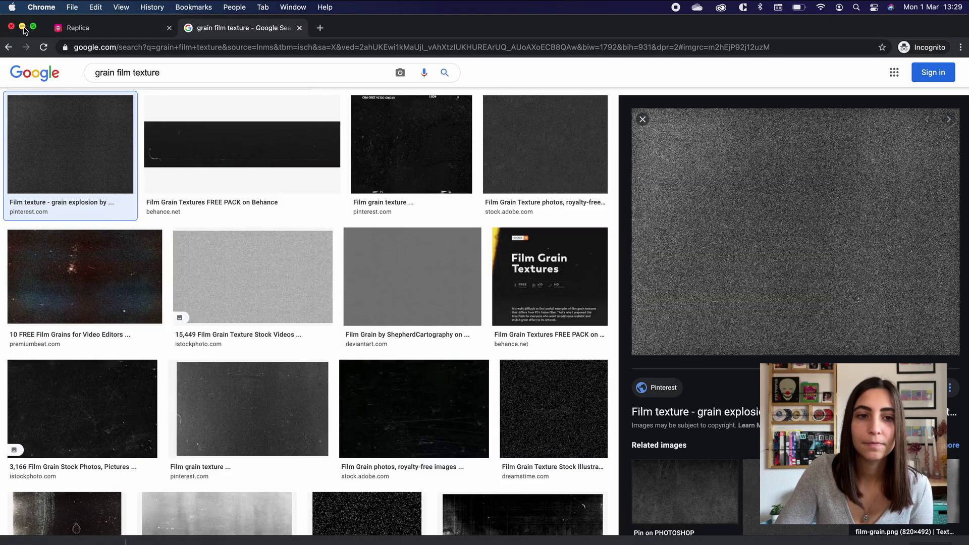
click(23, 27)
drag(385, 174, 637, 94)
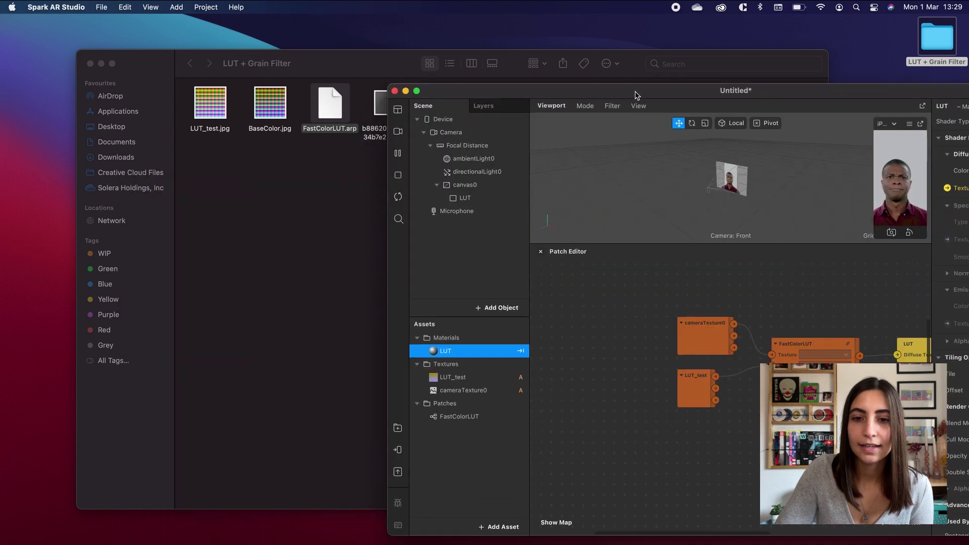
drag(377, 106, 479, 440)
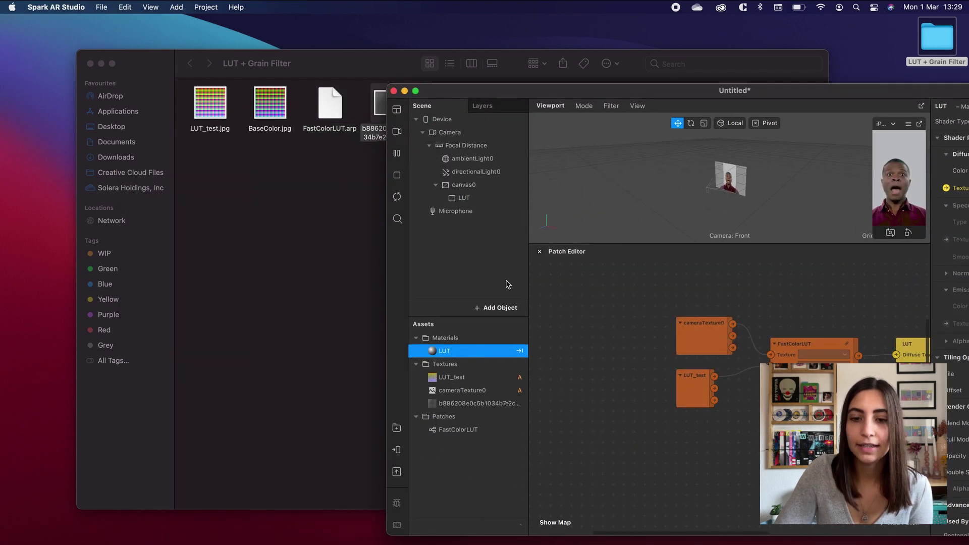
drag(493, 95, 224, 86)
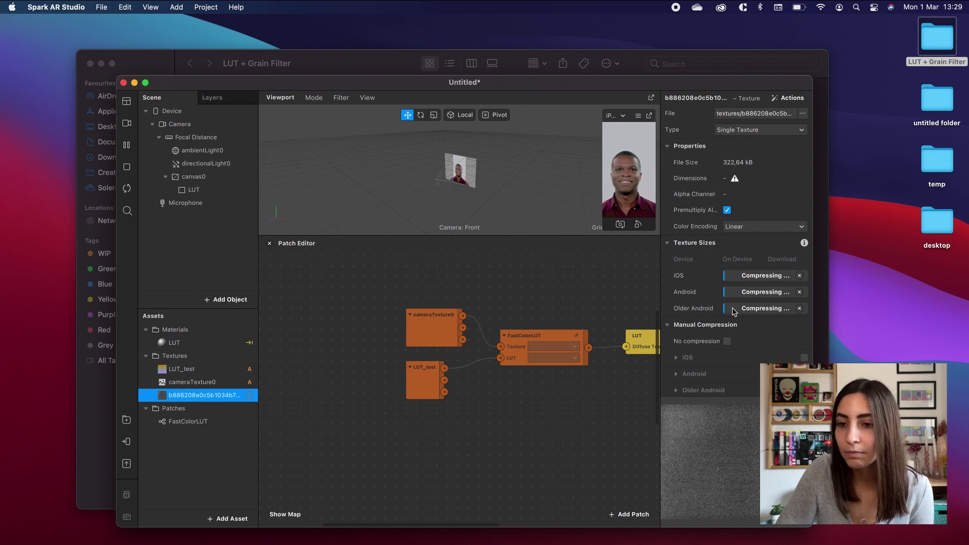
Step: Enable No compression for the imported grain texture and maximize the project window
scroll(733, 311, down, 3)
click(727, 274)
scroll(731, 285, down, 4)
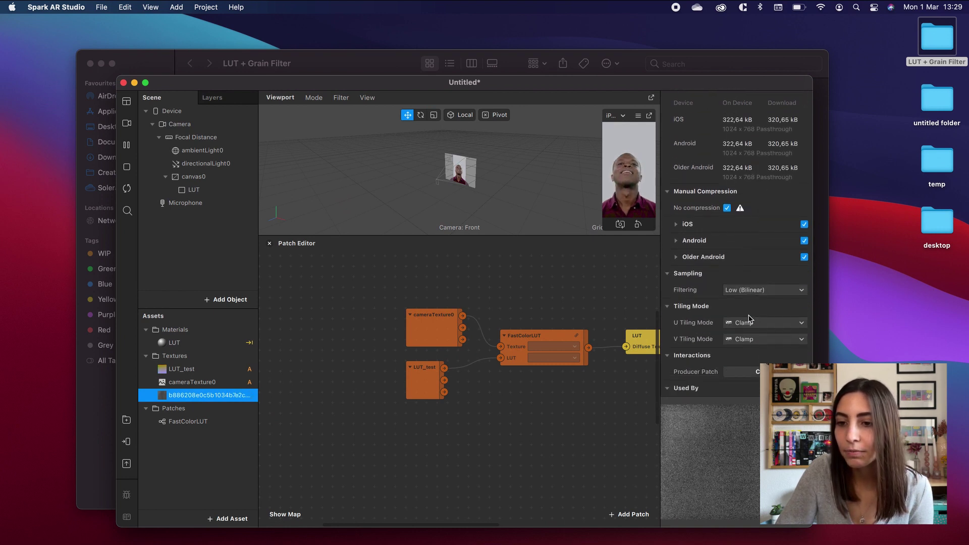
click(735, 290)
click(738, 292)
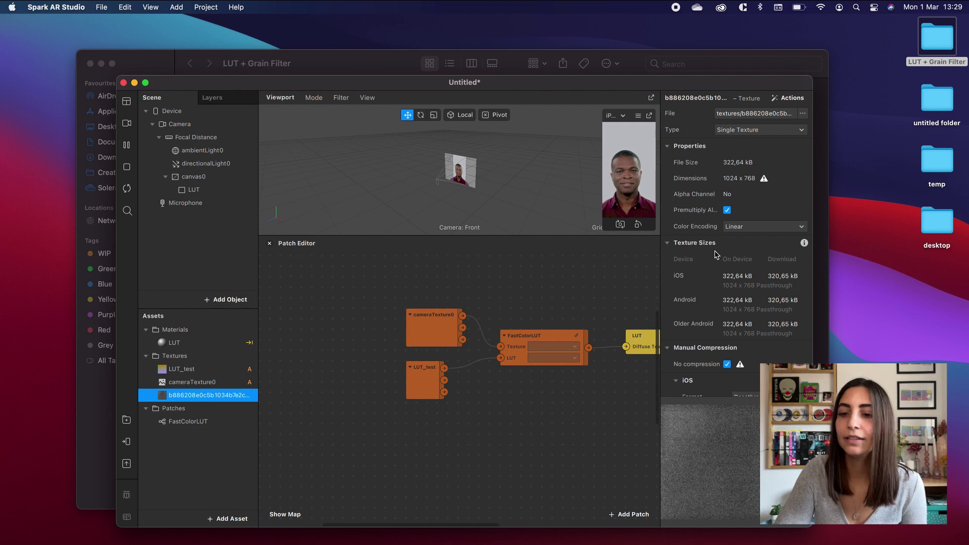
click(146, 83)
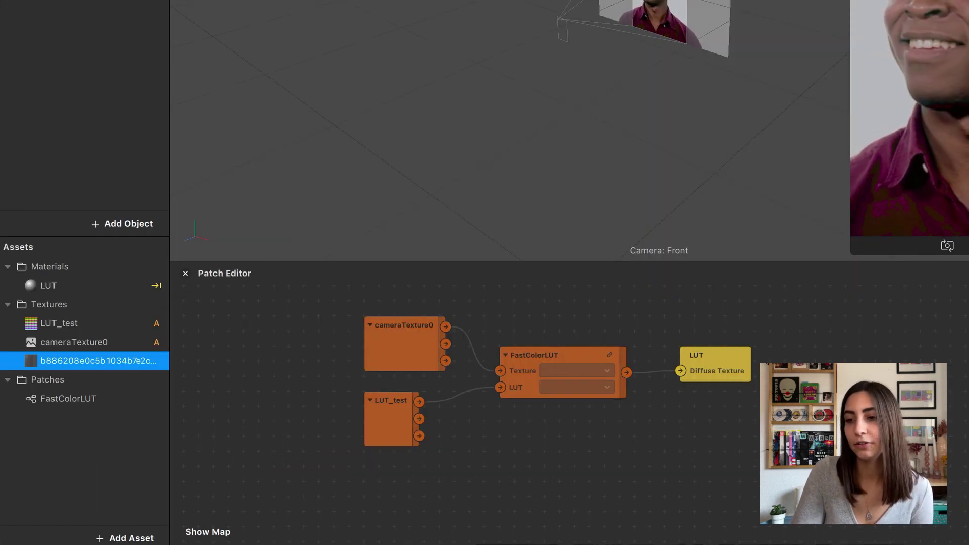
Step: Add a Screen Tap patch below the LUT_test patch
scroll(595, 425, down, 3)
scroll(595, 425, right, 2)
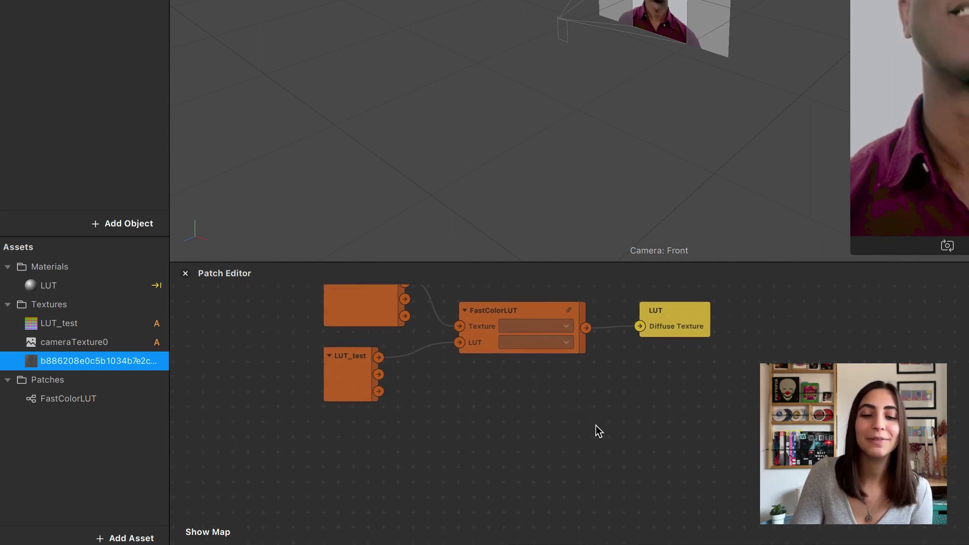
scroll(595, 425, left, 2)
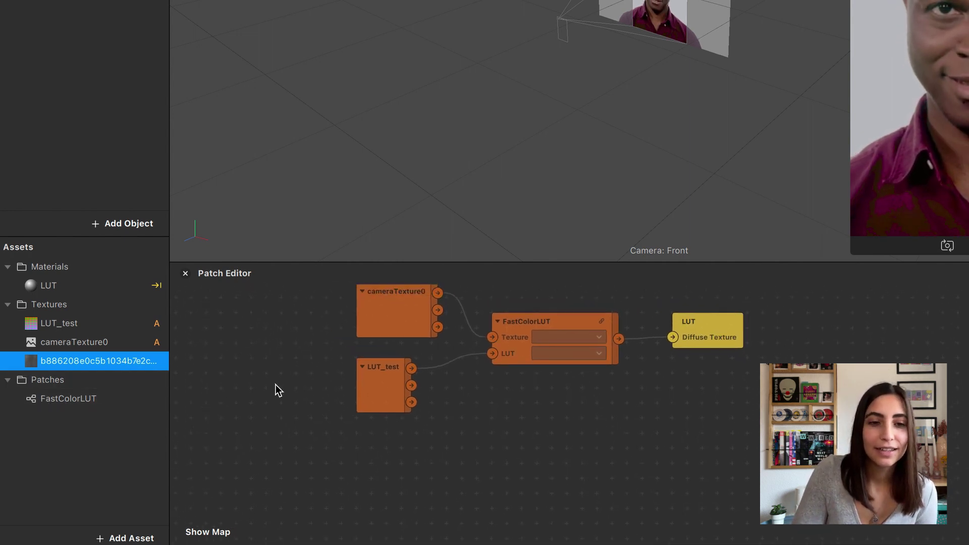
double_click(379, 474)
text(scre)
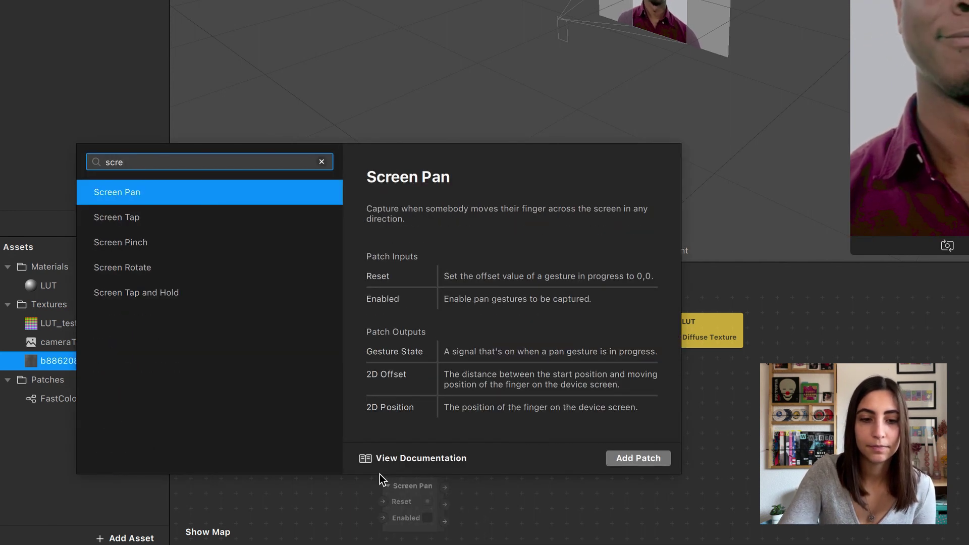
key(Down)
key(Return)
click(386, 468)
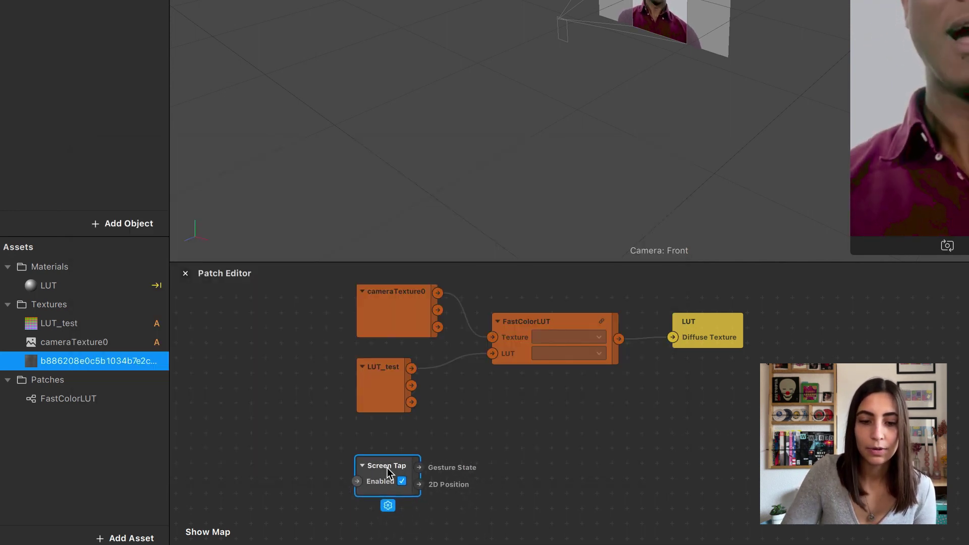
Step: Add a Counter patch with Screen Tap's Gesture State connected to its Increase input
drag(419, 467, 496, 471)
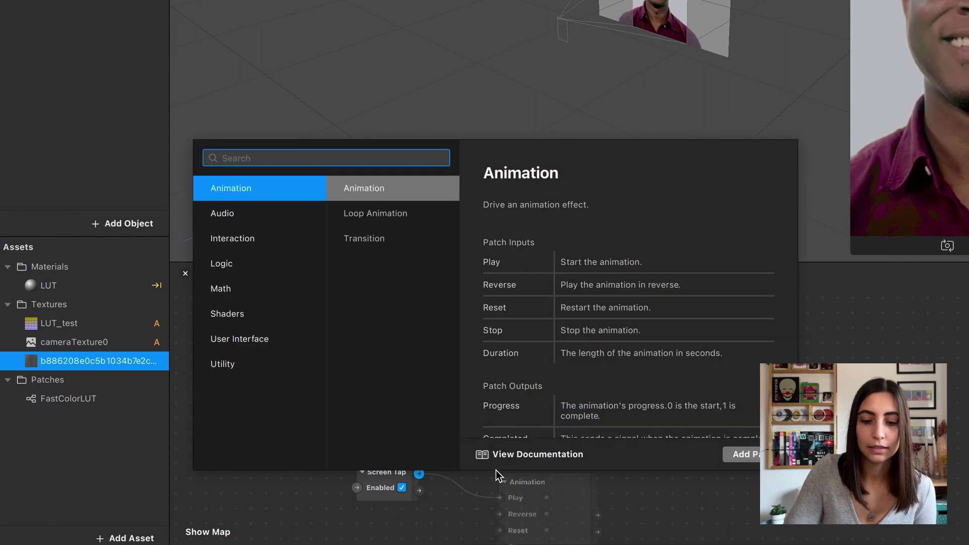
text(count)
key(Return)
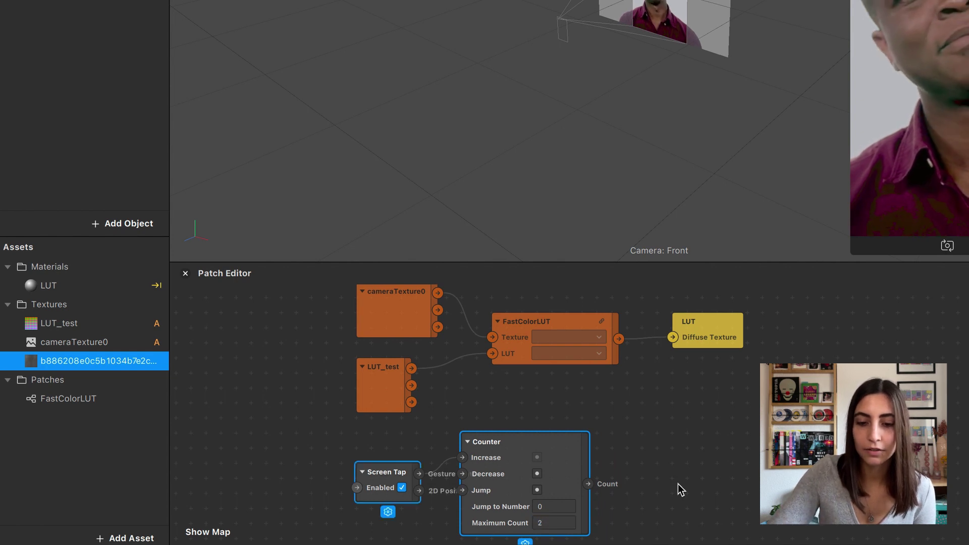
Step: Add an Equals Exactly patch with the Counter's Count output connected to its First Number
drag(590, 484, 655, 440)
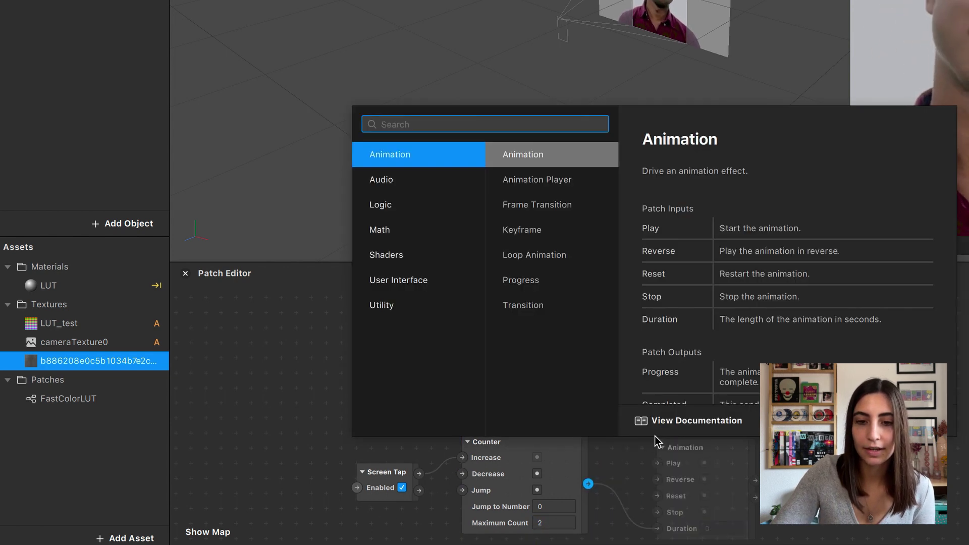
text(eq)
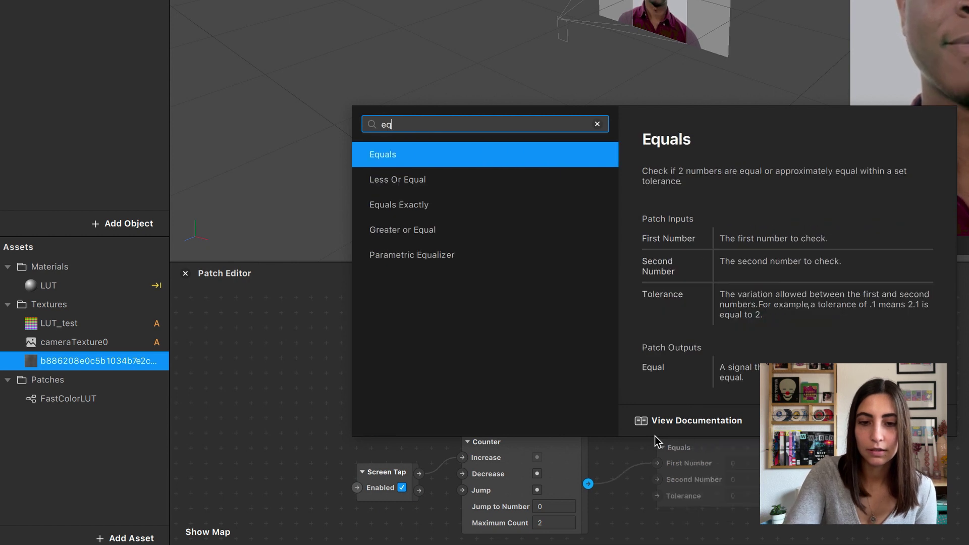
click(404, 204)
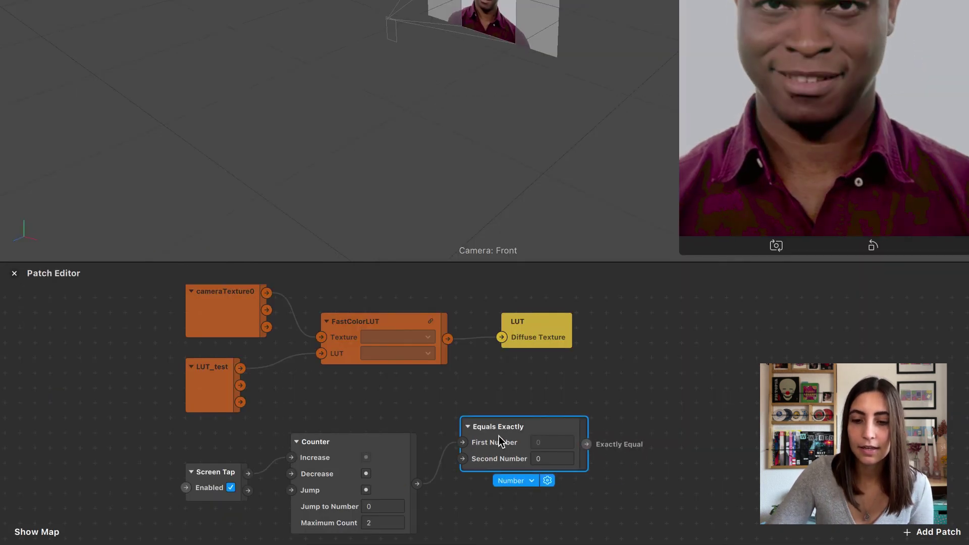
Step: Add a second Equals Exactly patch fed by the Counter's Count and place it directly below the first one
scroll(458, 496, down, 3)
drag(395, 408, 469, 455)
text(equ)
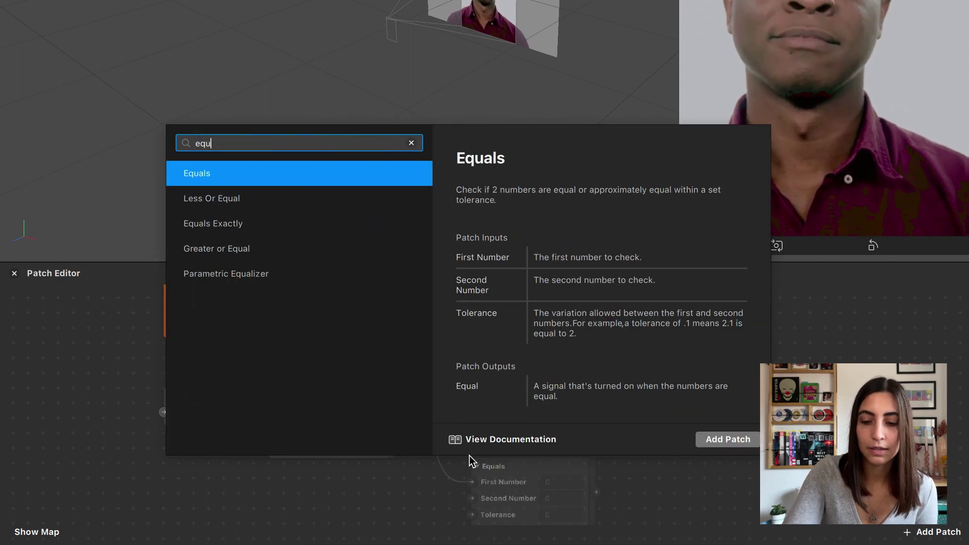
text(als)
key(Down)
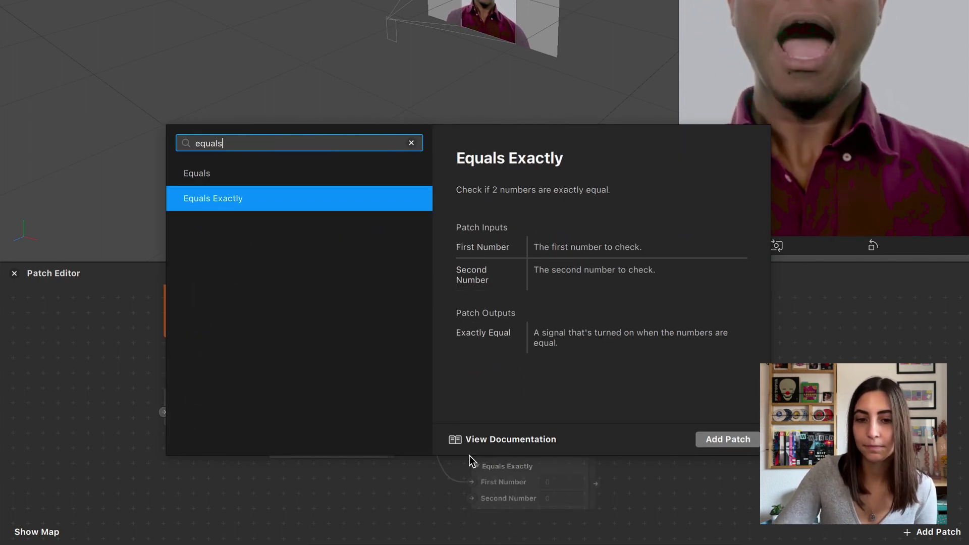
key(Return)
drag(484, 465, 462, 426)
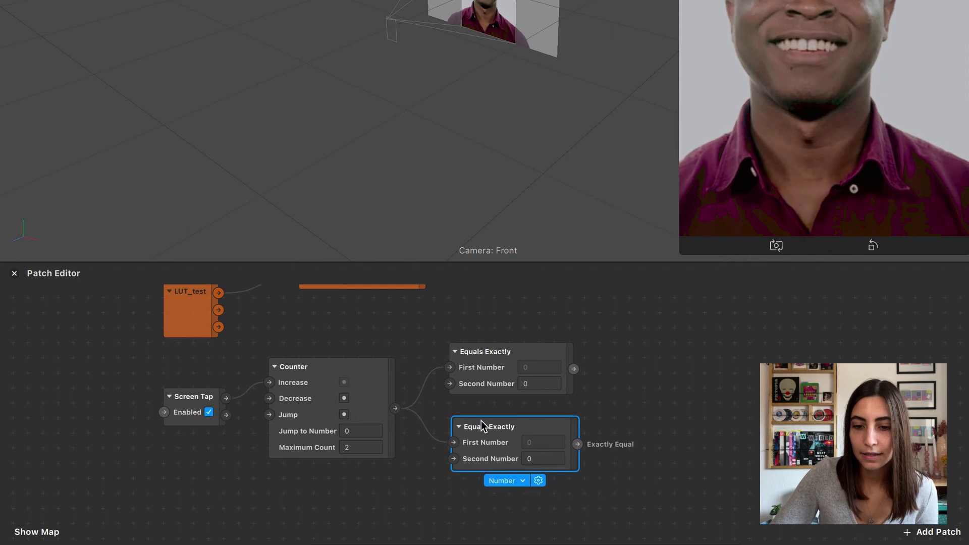
Step: Set the lower Equals Exactly patch's Second Number to 1
click(536, 383)
click(549, 457)
text(1)
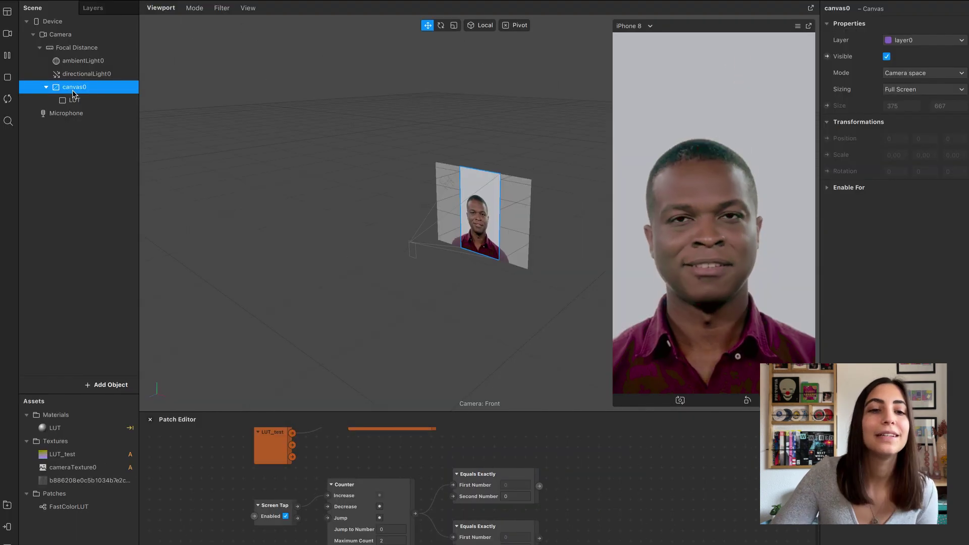
Step: Duplicate canvas0 together with its LUT rectangle in the scene
right_click(74, 90)
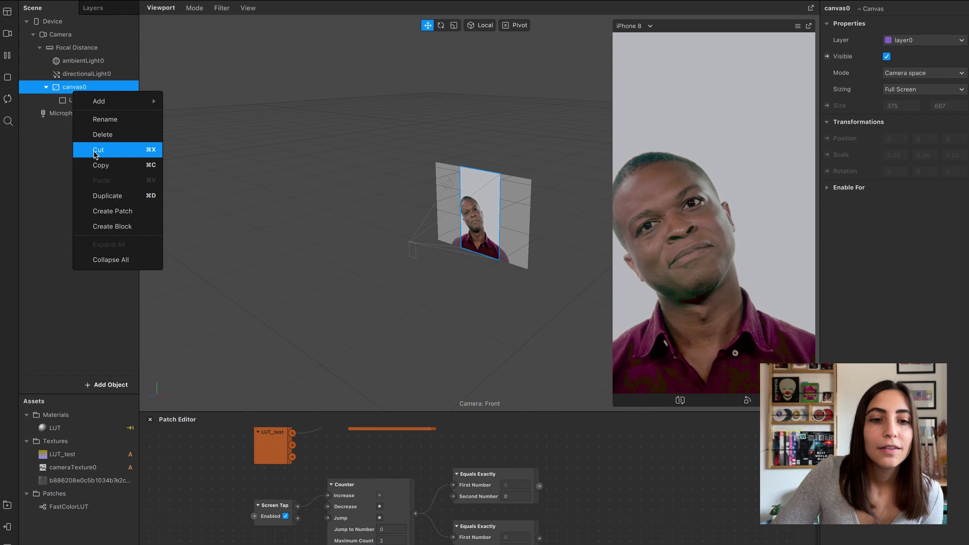
click(110, 196)
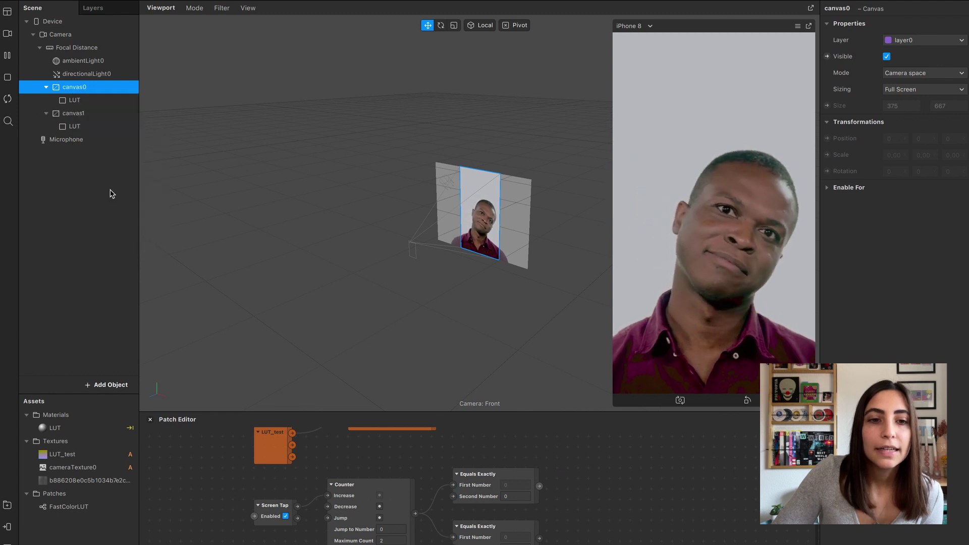
Step: Rename the original canvas "without grain" and the duplicated canvas "with grain"
double_click(81, 92)
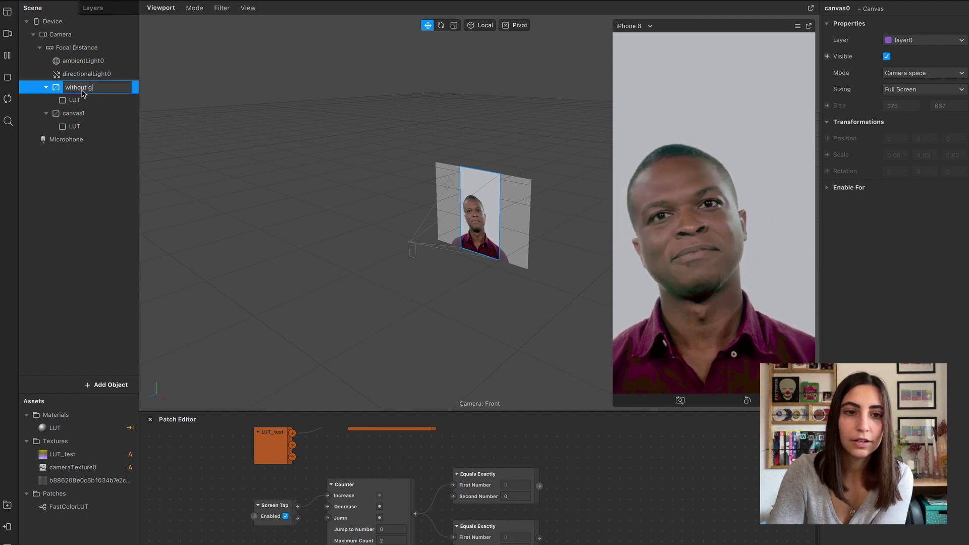
key(Return)
double_click(79, 114)
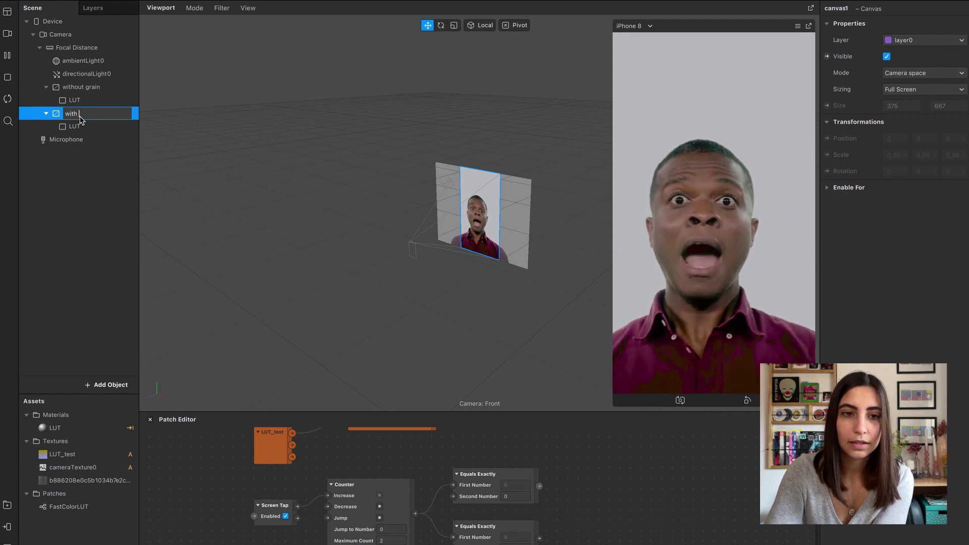
text(with grain)
key(Return)
click(81, 139)
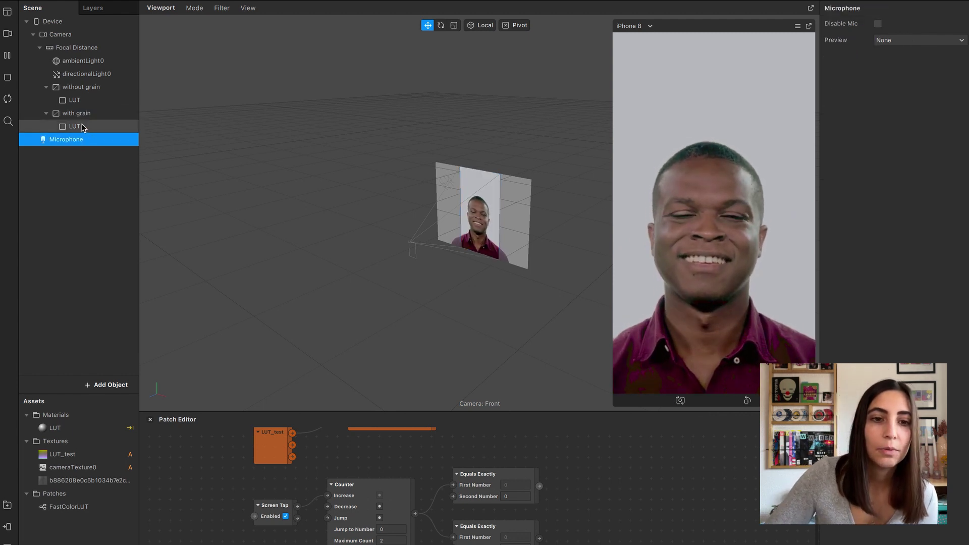
click(84, 126)
Step: Add a rectangle inside the "with grain" canvas and make it fill the canvas's full width and height
click(77, 114)
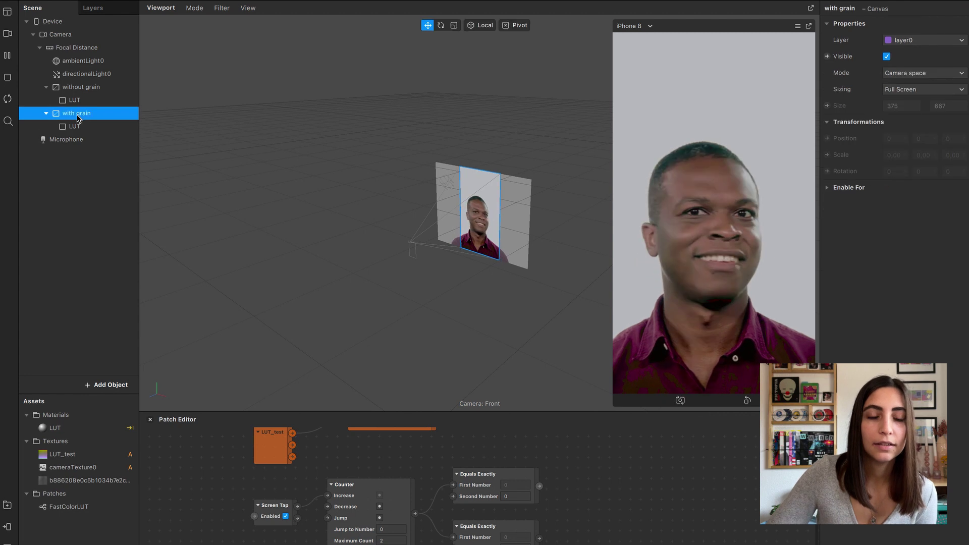
right_click(77, 115)
mouse_move(108, 125)
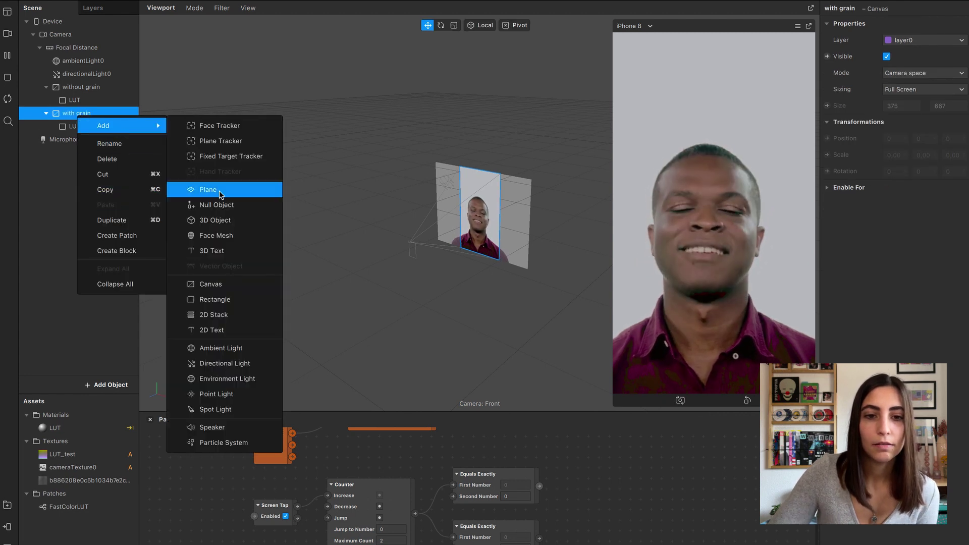
click(212, 300)
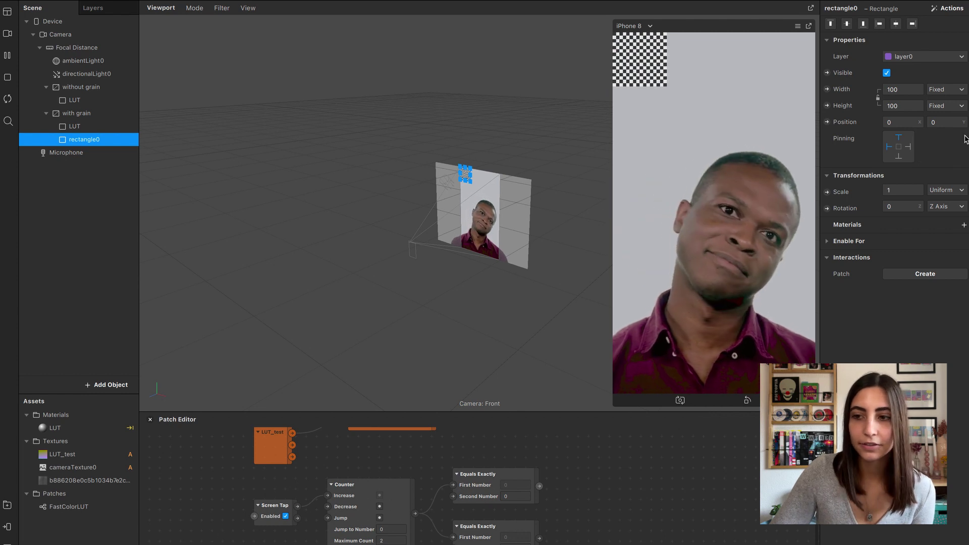
click(895, 89)
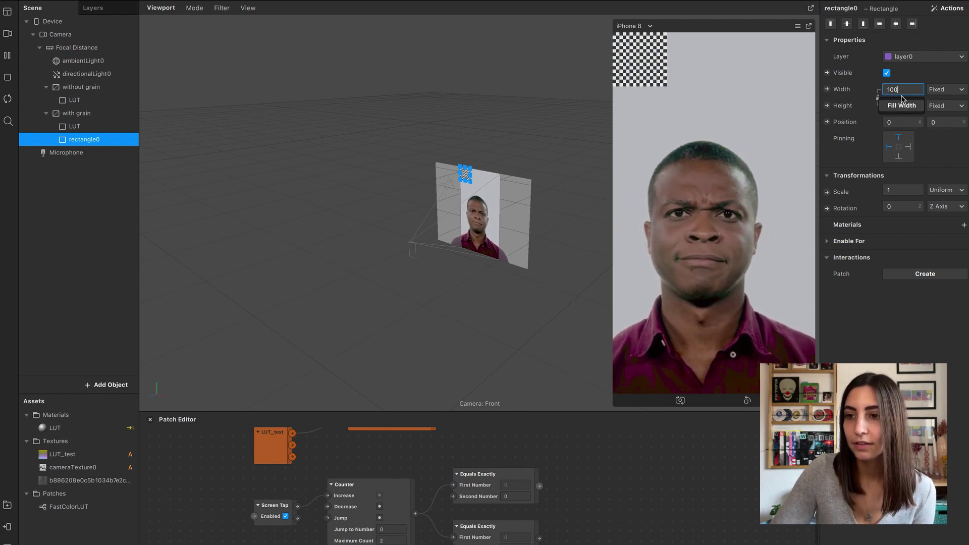
click(899, 107)
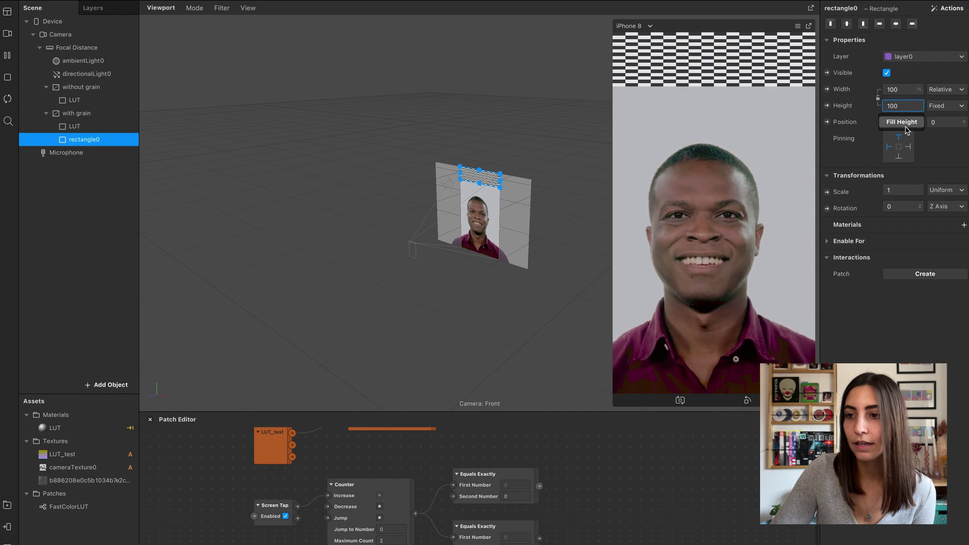
click(905, 124)
Step: Create a new material for the rectangle and name it GRAIN
click(963, 224)
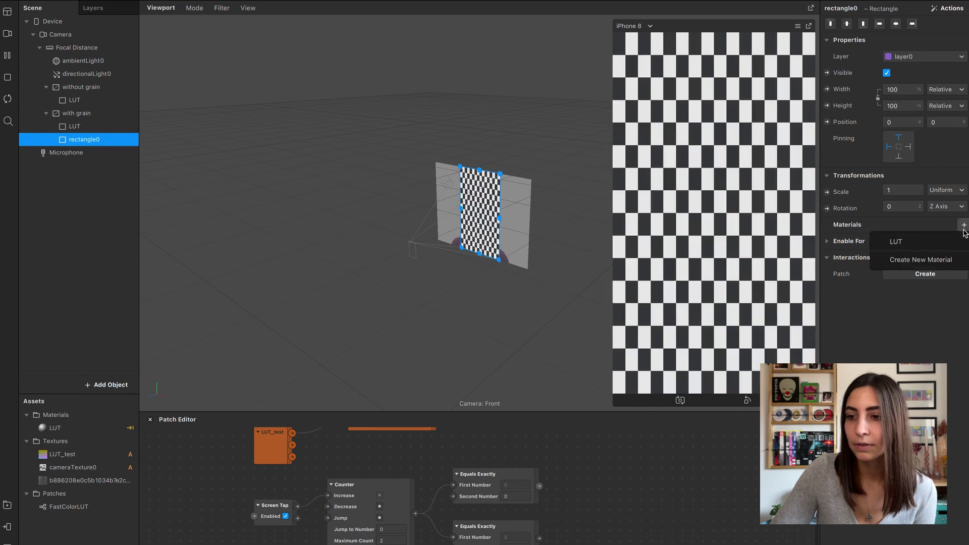
click(916, 259)
double_click(85, 440)
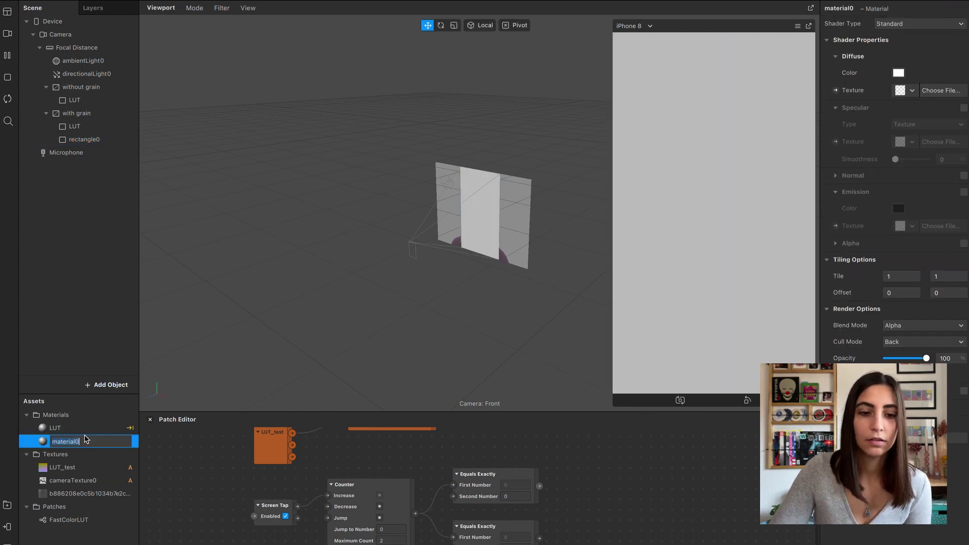
text(GR)
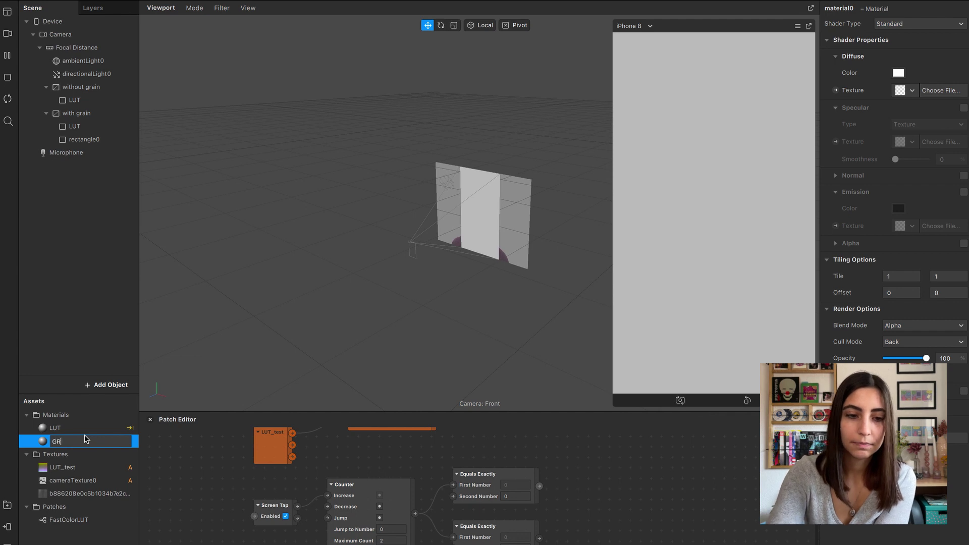
text(AIN)
key(Return)
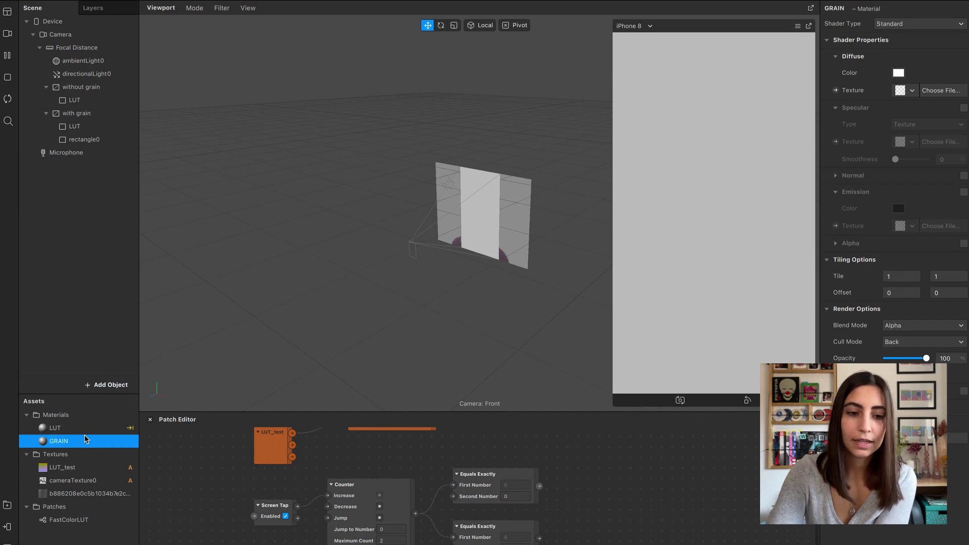
Step: Assign the imported b886208e grain image as the GRAIN material's diffuse texture
click(912, 91)
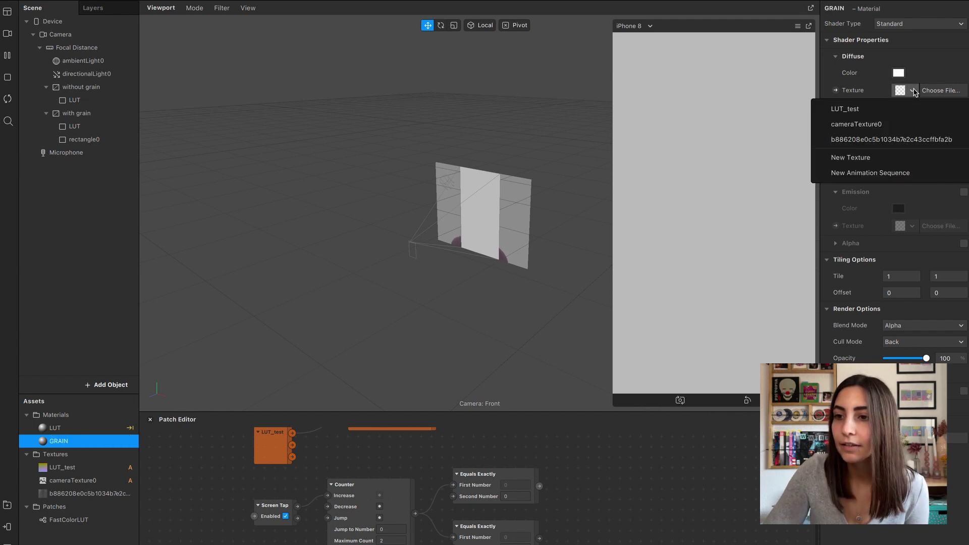
click(894, 139)
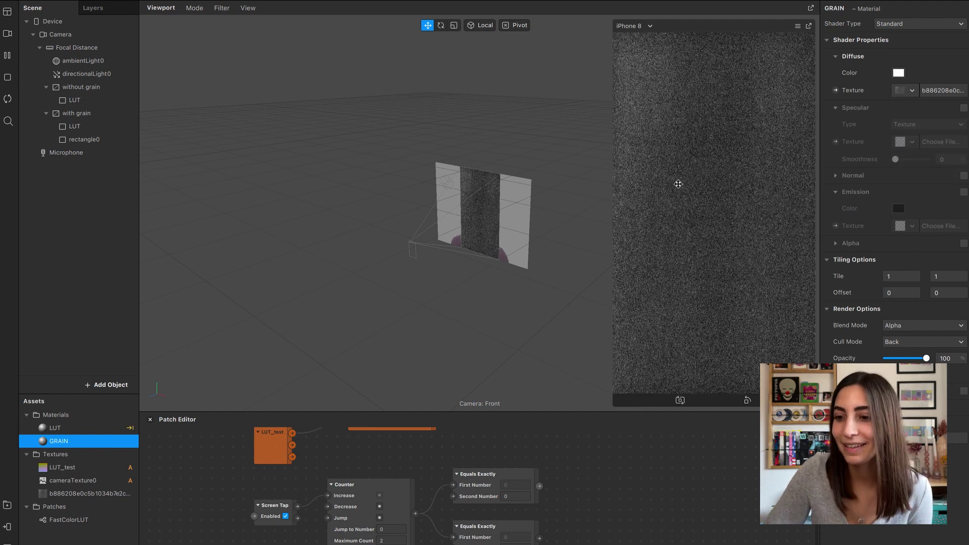
click(924, 326)
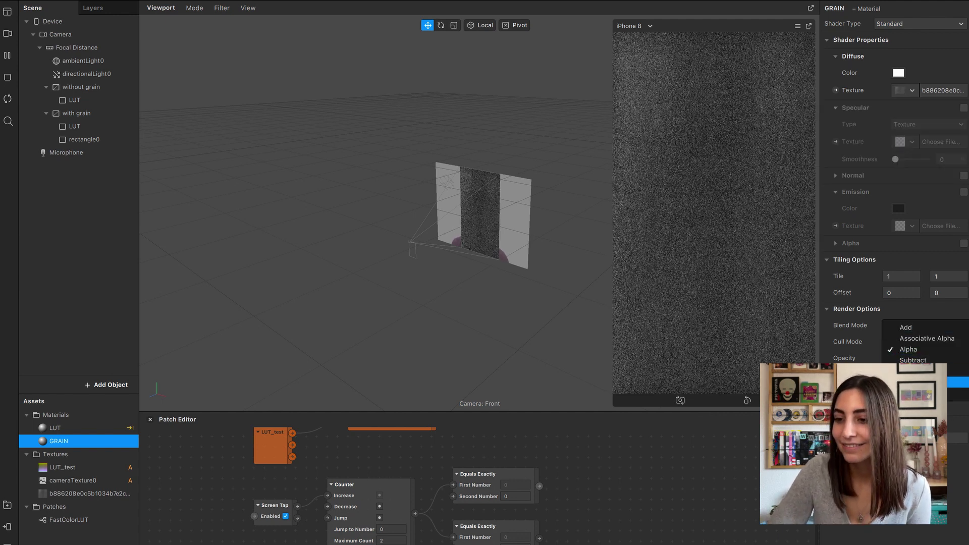
Step: Change the GRAIN material's shader to Face Paint, with opacity 17%, BG Influence 64% and Brightness 100%
click(913, 25)
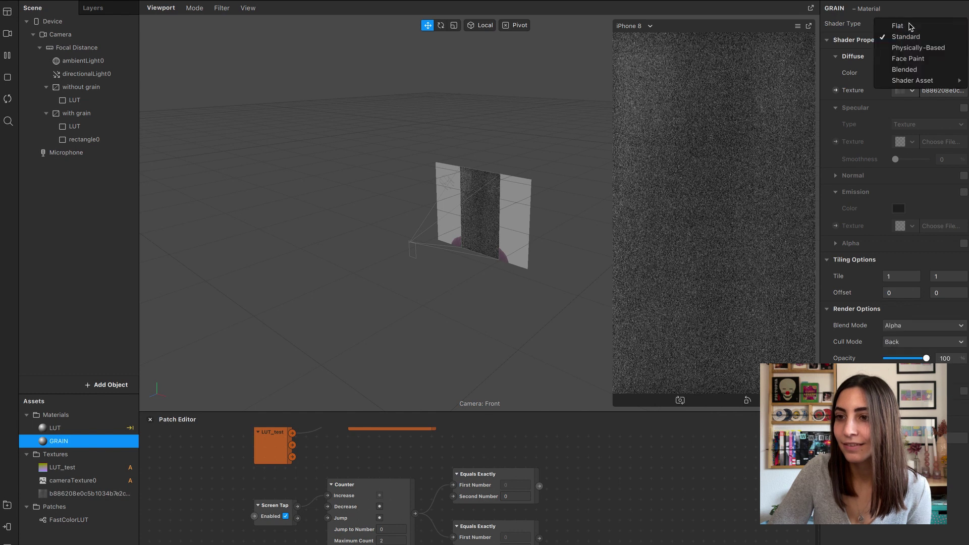
click(908, 59)
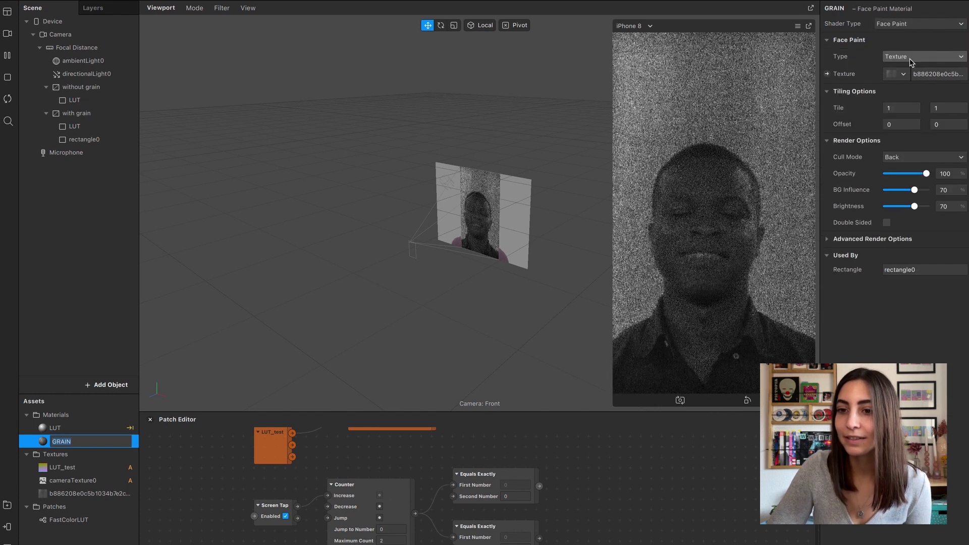
drag(926, 173, 895, 174)
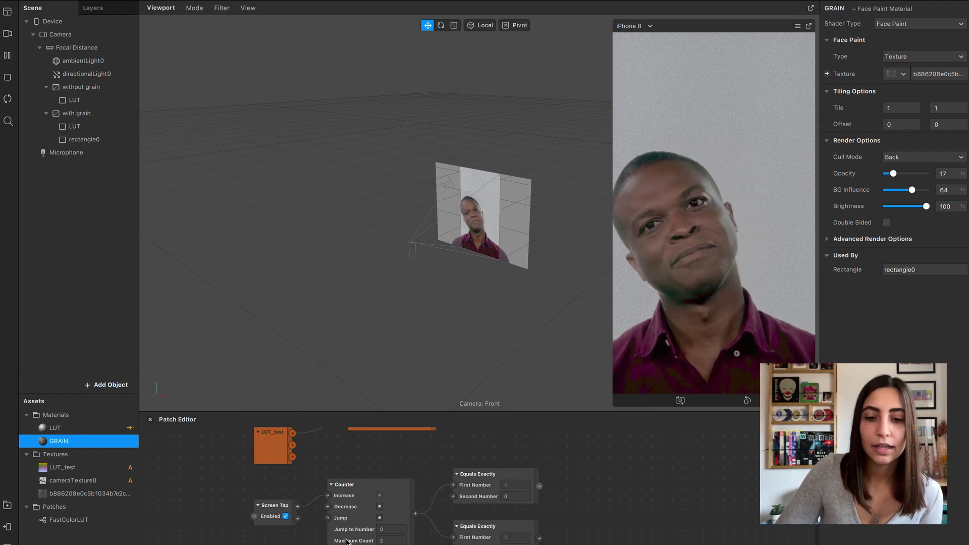
Step: Rename the rectangle that uses the GRAIN material to "grain"
double_click(96, 143)
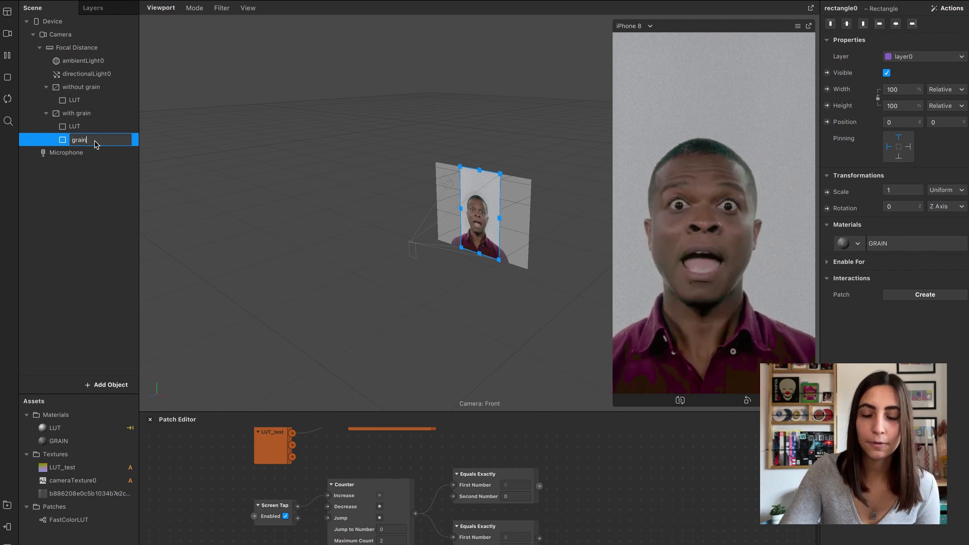
key(Return)
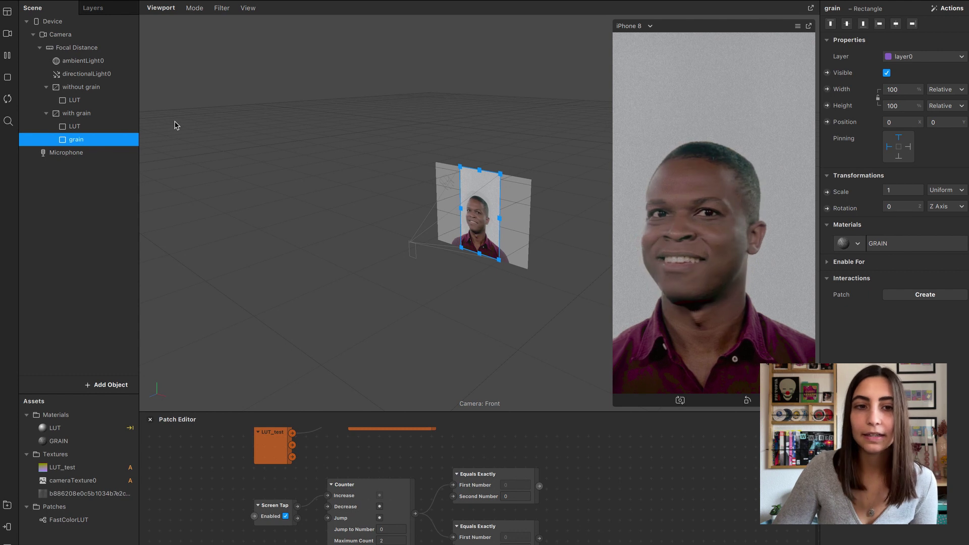
Step: Create a Visible patch for the "without grain" canvas and connect the lower Equals Exactly output to it
click(69, 89)
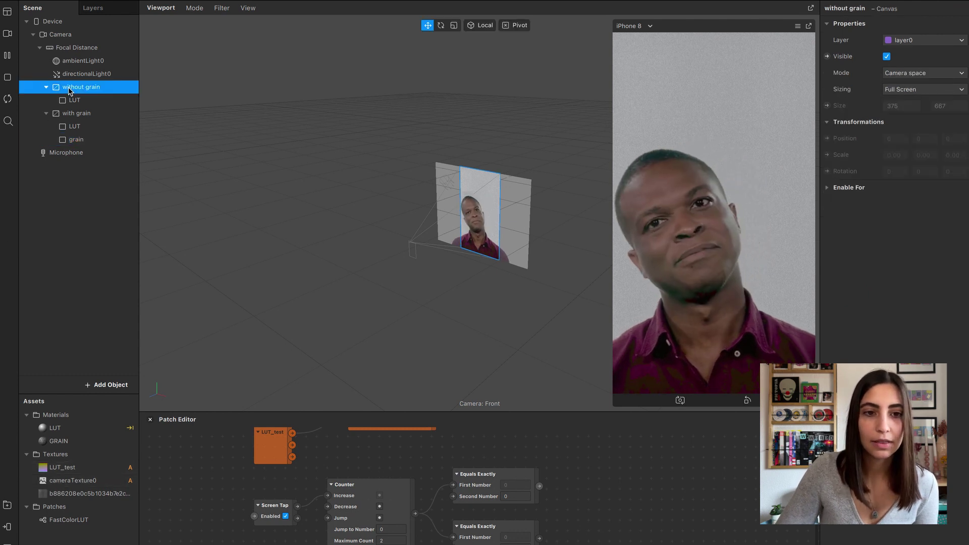
click(827, 57)
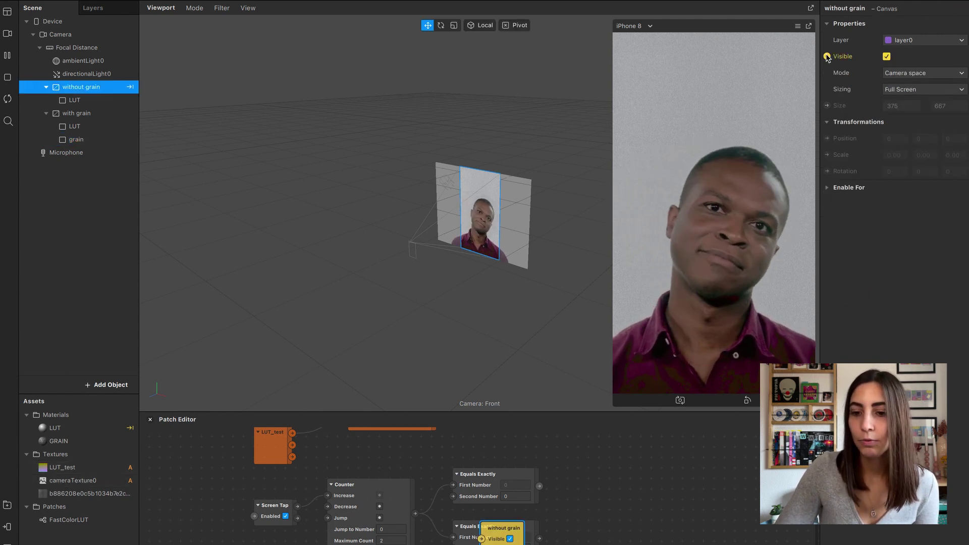
drag(503, 529, 590, 528)
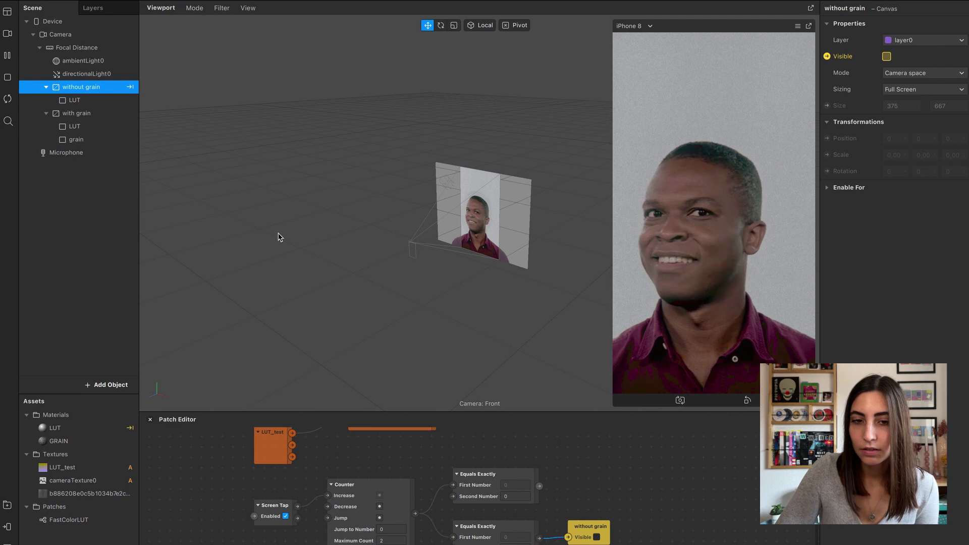
Step: Create a Visible patch for the "with grain" canvas and connect the upper Equals Exactly output to it
click(80, 115)
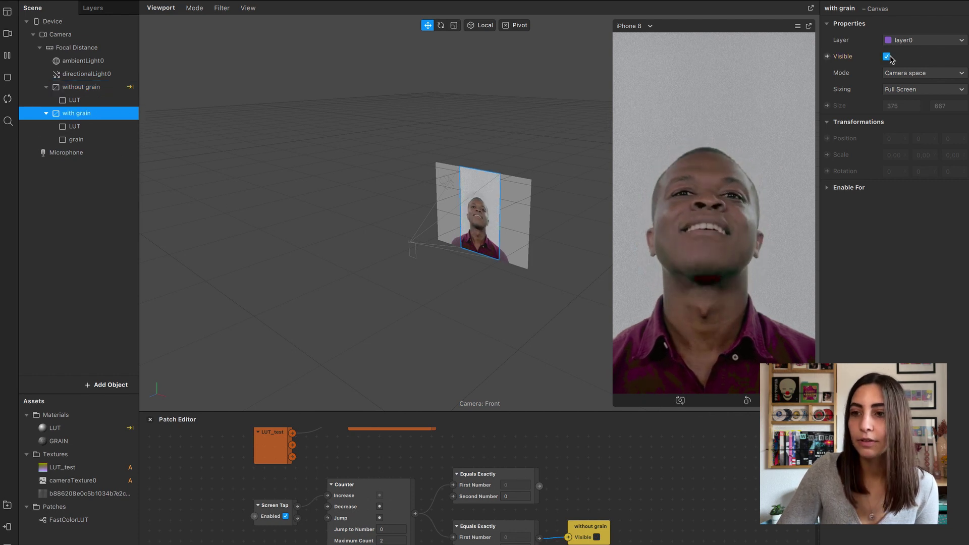
click(827, 56)
drag(493, 529, 586, 474)
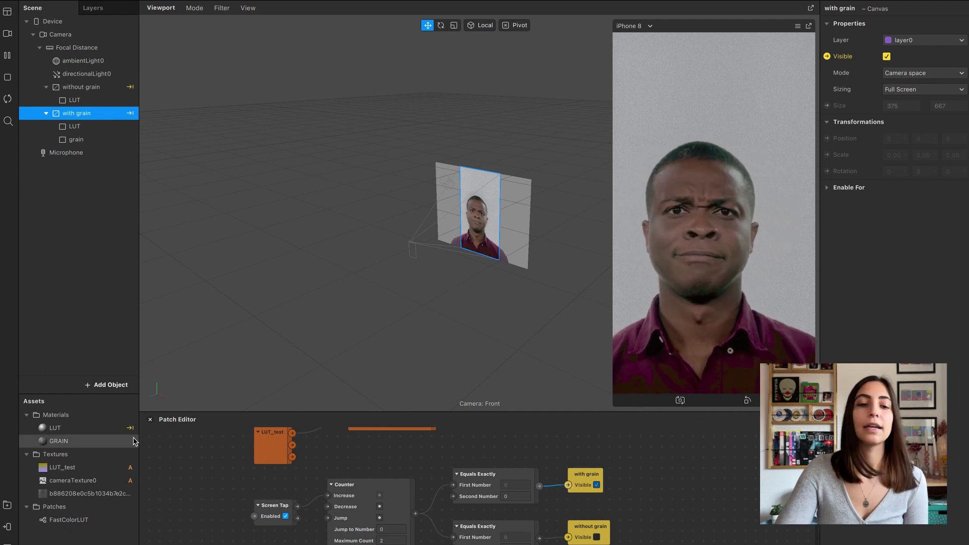
Step: Switch the preview's video source to the FaceTime HD Camera (Built-in)
click(8, 528)
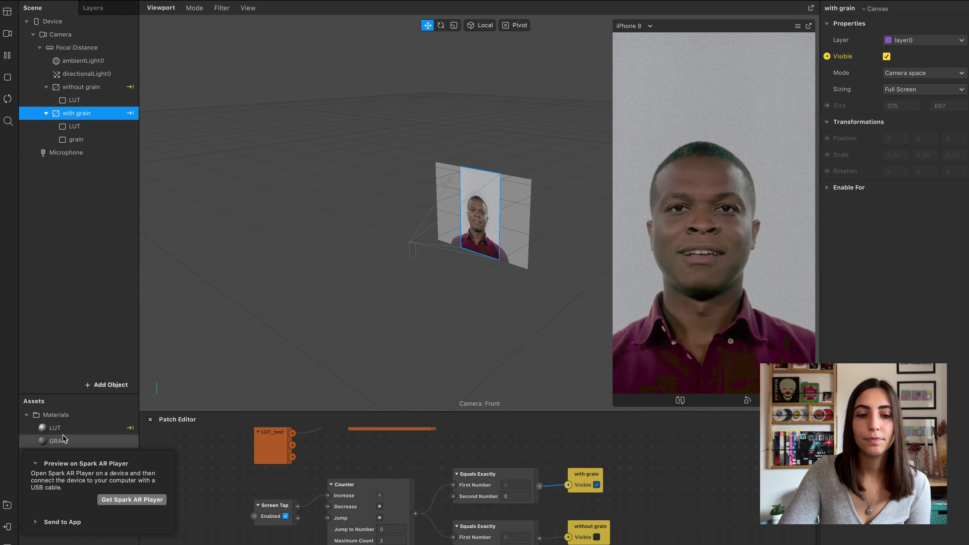
click(191, 372)
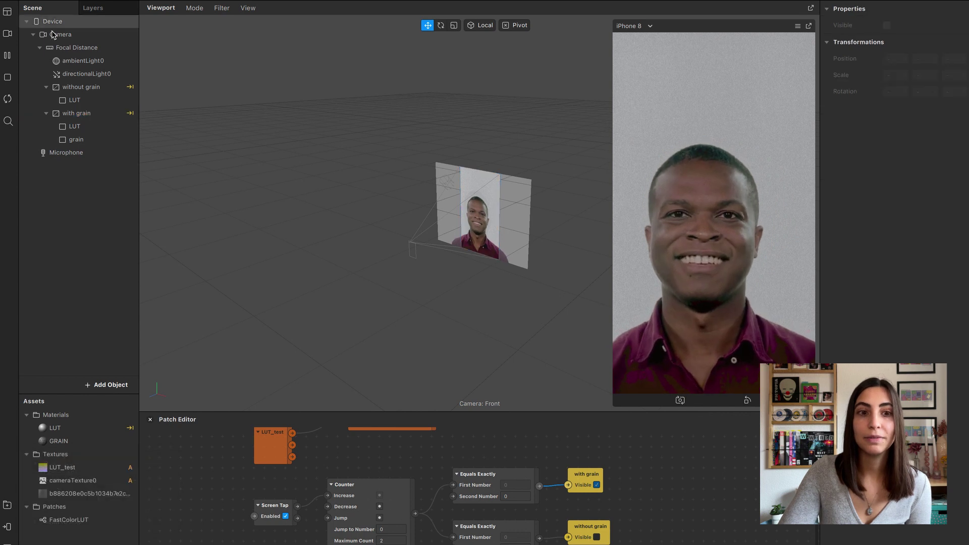
click(9, 36)
click(82, 52)
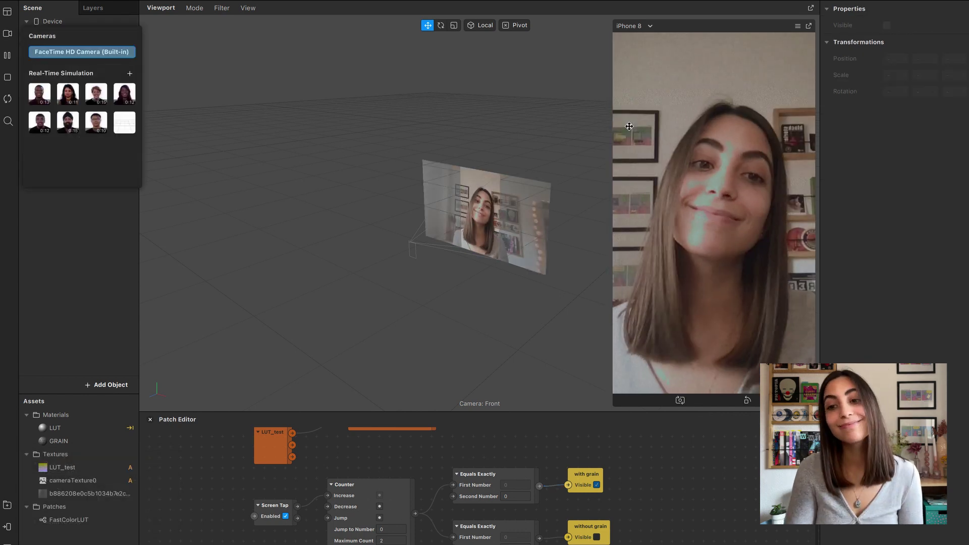
Step: Enable touch simulation in the device preview and tap the simulated screen to test the grain toggle
click(798, 26)
click(817, 46)
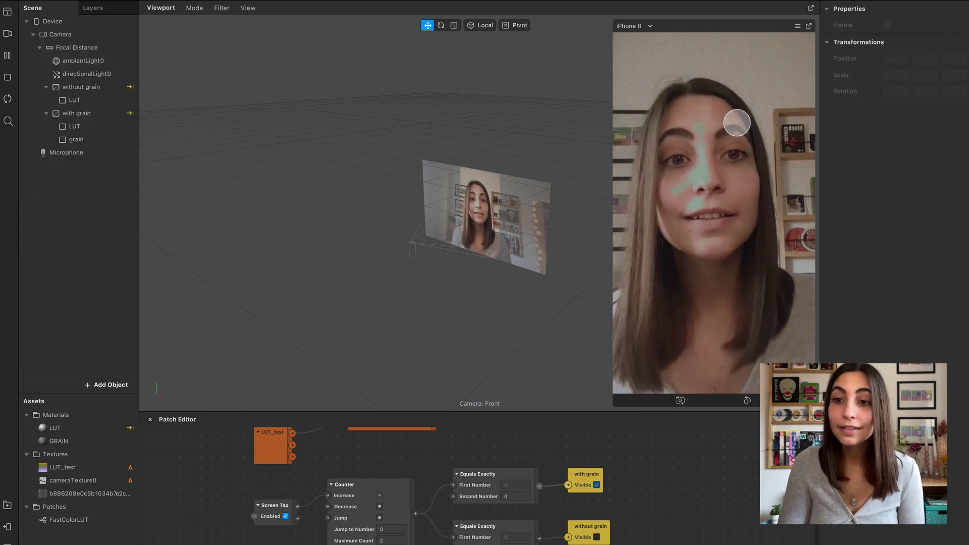
click(736, 123)
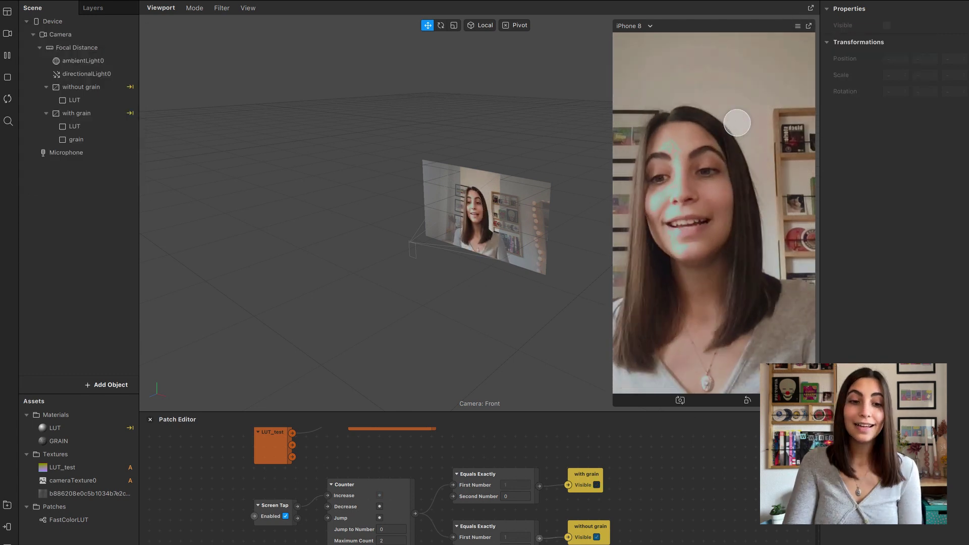
Step: Send the effect to the Instagram Camera for testing
click(9, 528)
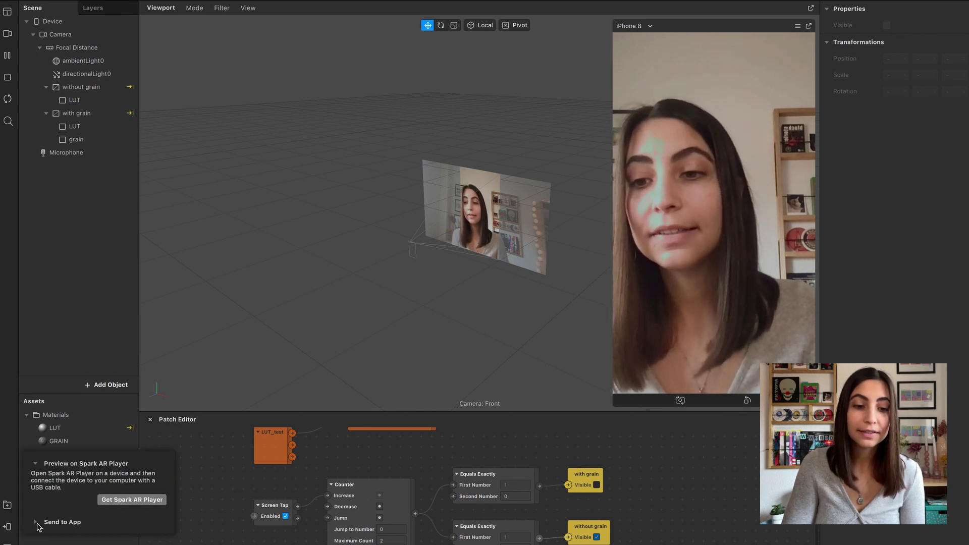
click(38, 523)
click(141, 521)
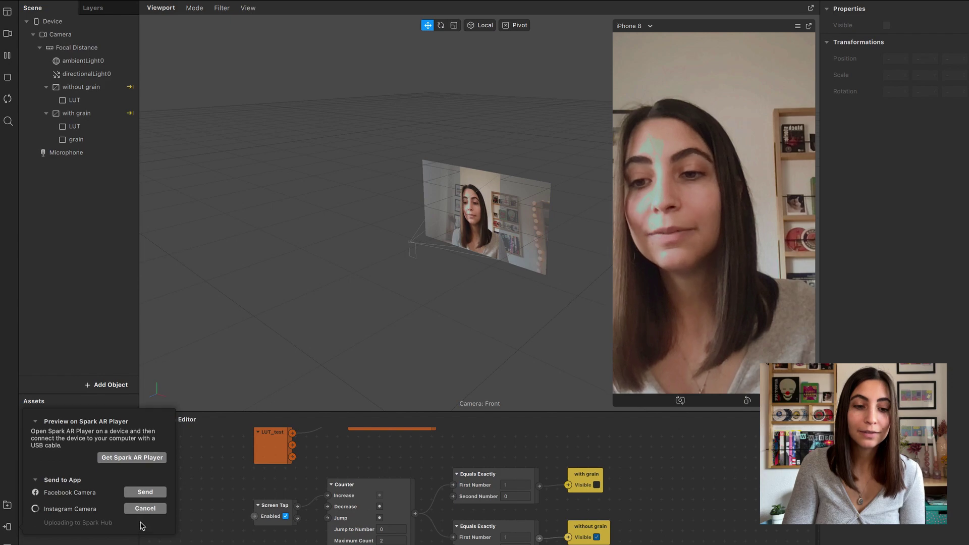